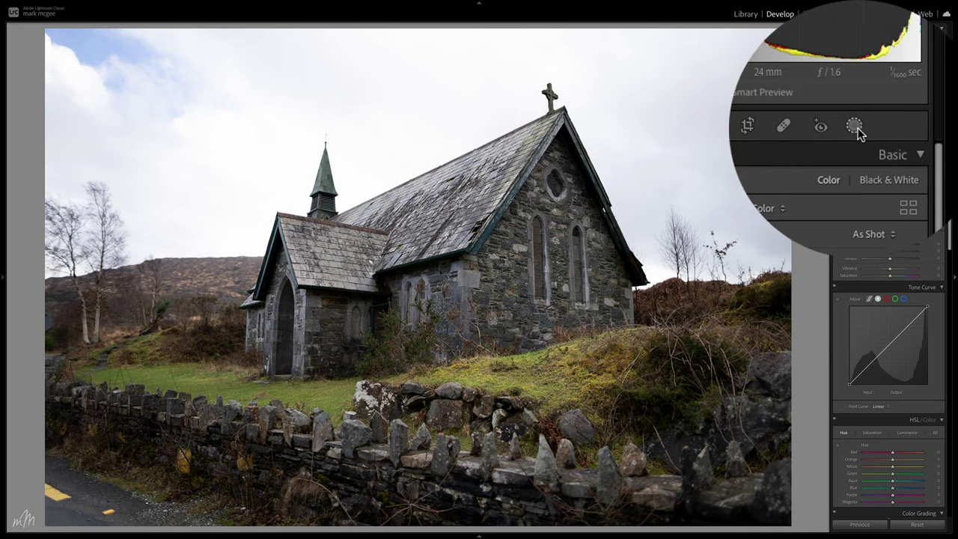
Step: Add a Select Sky mask so the whole sky above the church is masked
{"action": "left_click", "coordinate": [913, 100]}
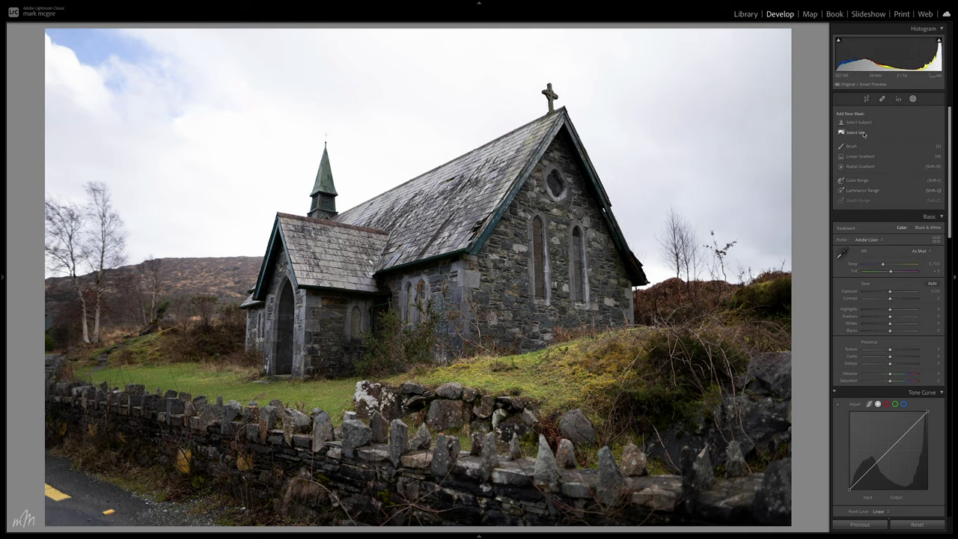
{"action": "left_click", "coordinate": [863, 133]}
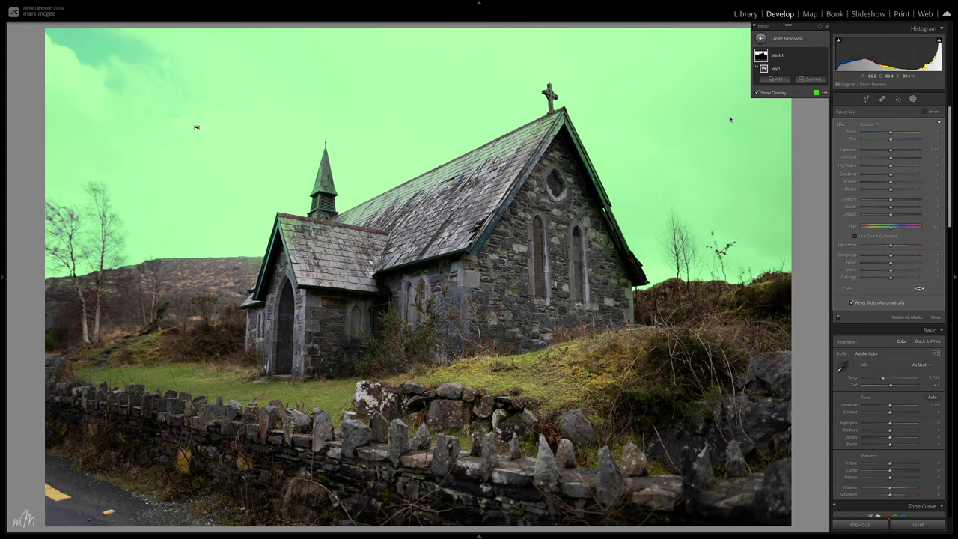
Step: Switch the mask overlay colour to red and turn the overlay off
{"action": "left_click", "coordinate": [816, 92]}
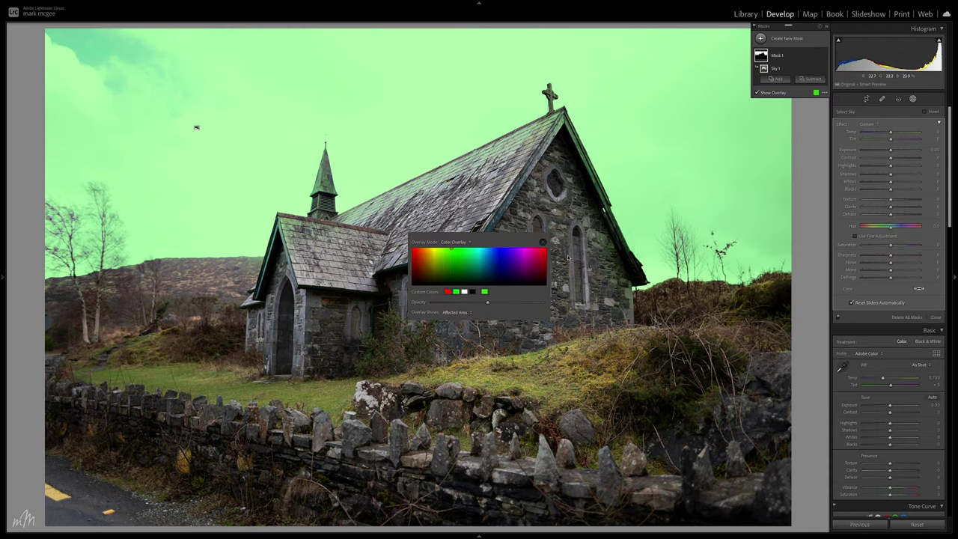
{"action": "left_click", "coordinate": [537, 261]}
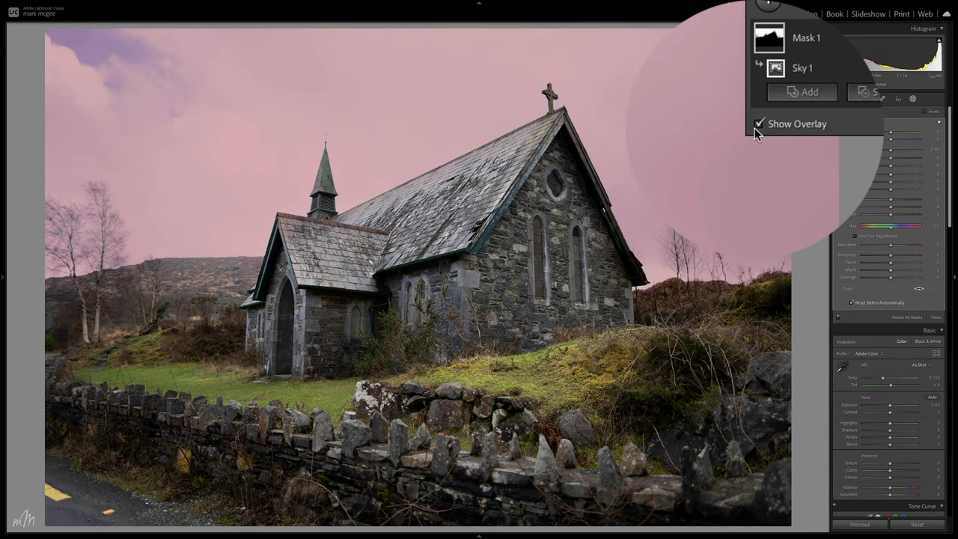
{"action": "left_click", "coordinate": [755, 92]}
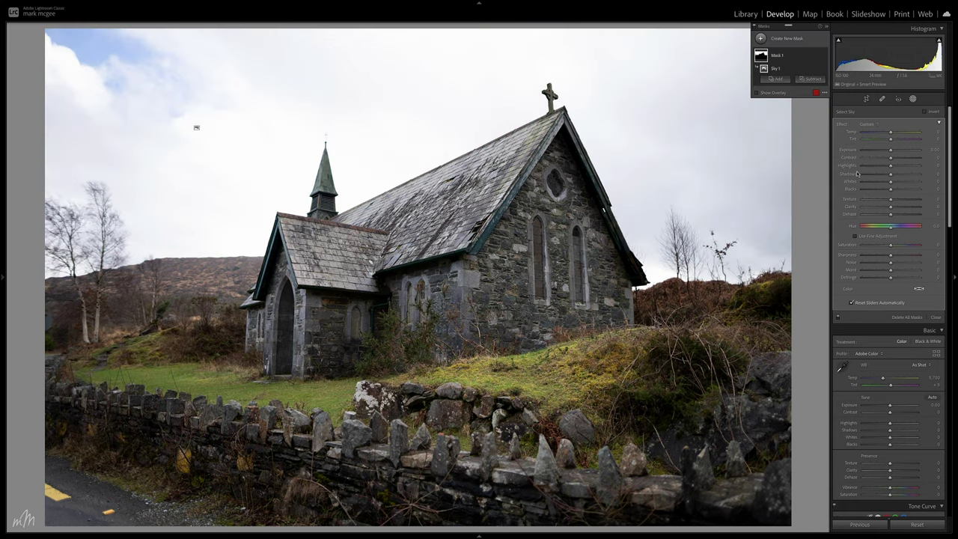
Step: Darken the sky mask: Highlights −100, lower Exposure, Clarity 100, more Dehaze, Saturation −100
{"action": "mouse_move", "coordinate": [891, 165]}
{"action": "left_mouse_down"}
{"action": "mouse_move", "coordinate": [862, 165]}
{"action": "mouse_move", "coordinate": [889, 151]}
{"action": "left_mouse_up"}
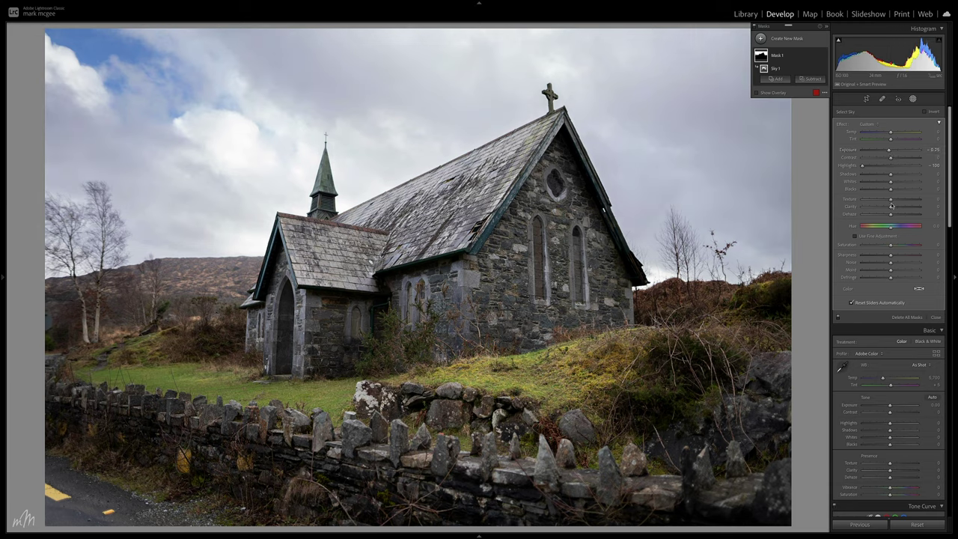
{"action": "left_click_drag", "start_coordinate": [891, 207], "coordinate": [932, 210]}
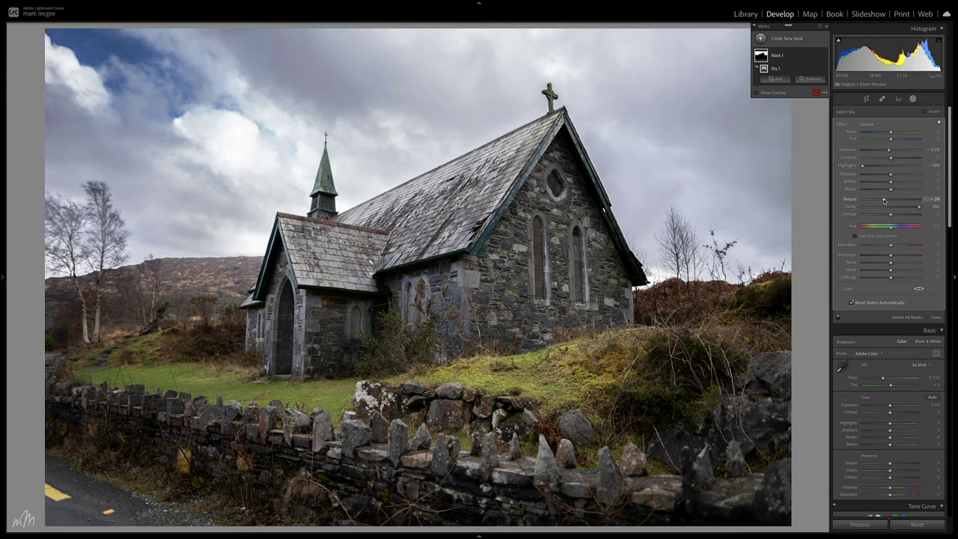
{"action": "left_click_drag", "start_coordinate": [890, 215], "coordinate": [905, 216]}
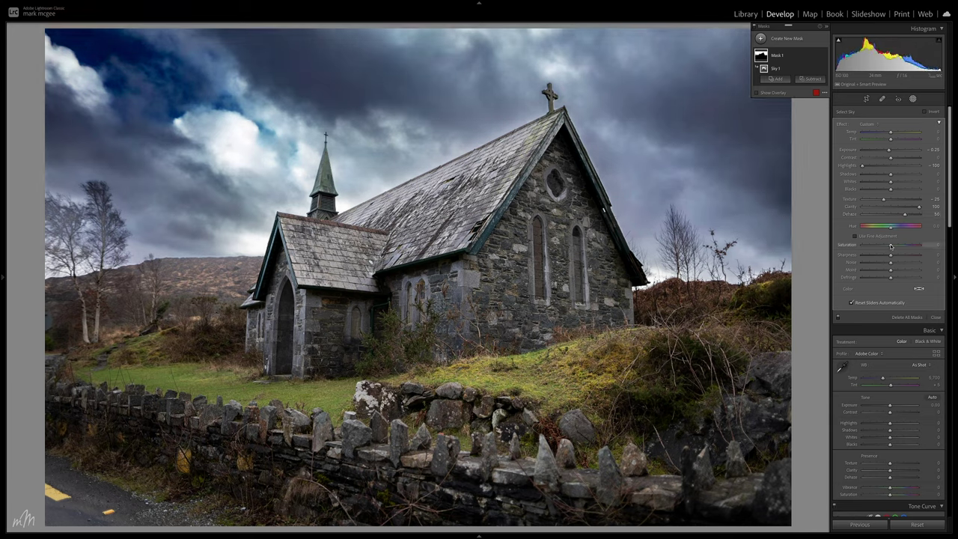
{"action": "left_click_drag", "start_coordinate": [889, 245], "coordinate": [847, 242]}
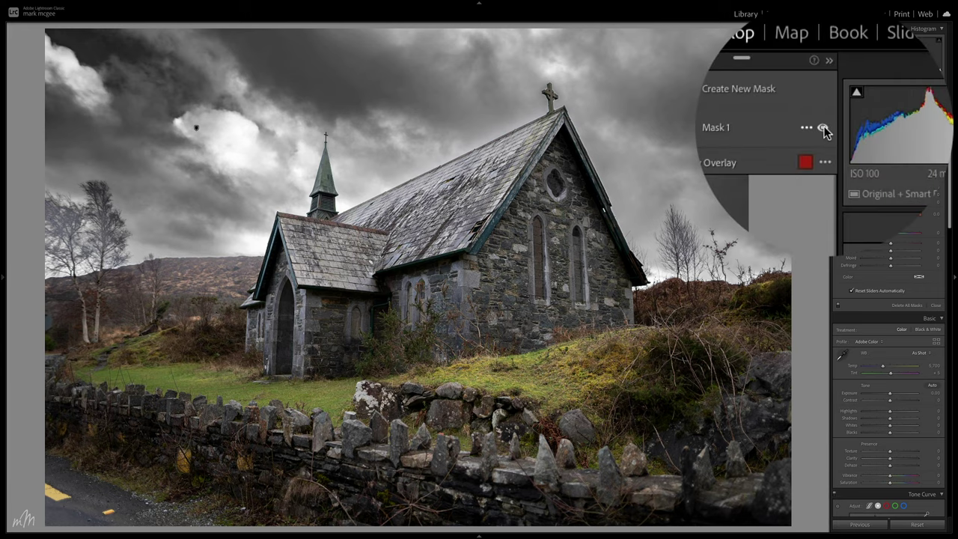
{"action": "left_click", "coordinate": [822, 129]}
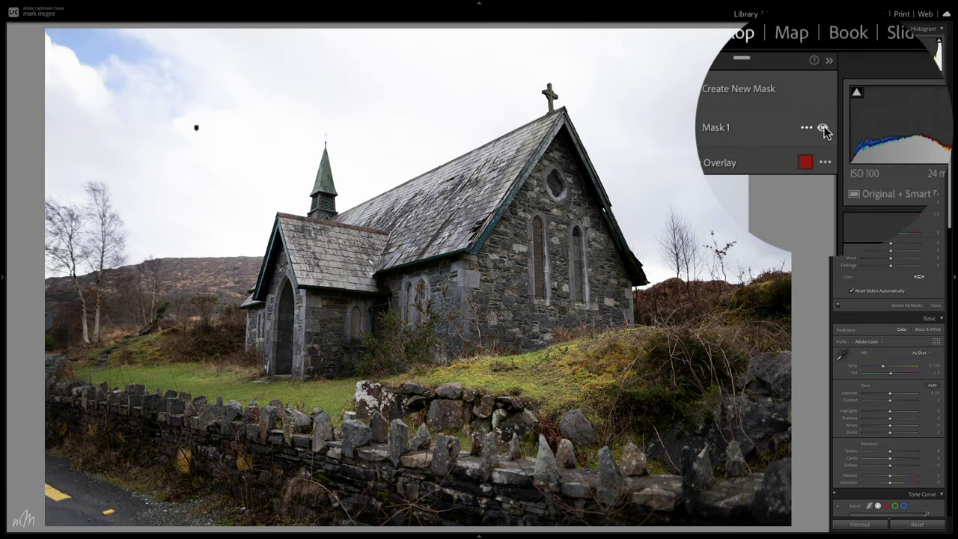
{"action": "left_click", "coordinate": [823, 56]}
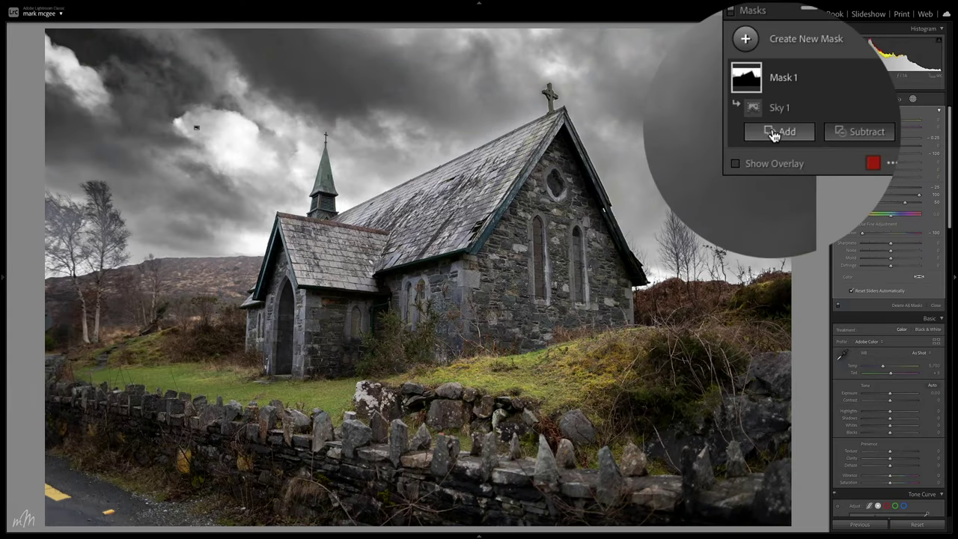
Step: Brush the left bare trees into the sky mask at Flow 51, then start renaming it 'Sky'
{"action": "left_click", "coordinate": [771, 137]}
{"action": "left_click", "coordinate": [778, 135]}
{"action": "left_click_drag", "start_coordinate": [918, 145], "coordinate": [891, 145]}
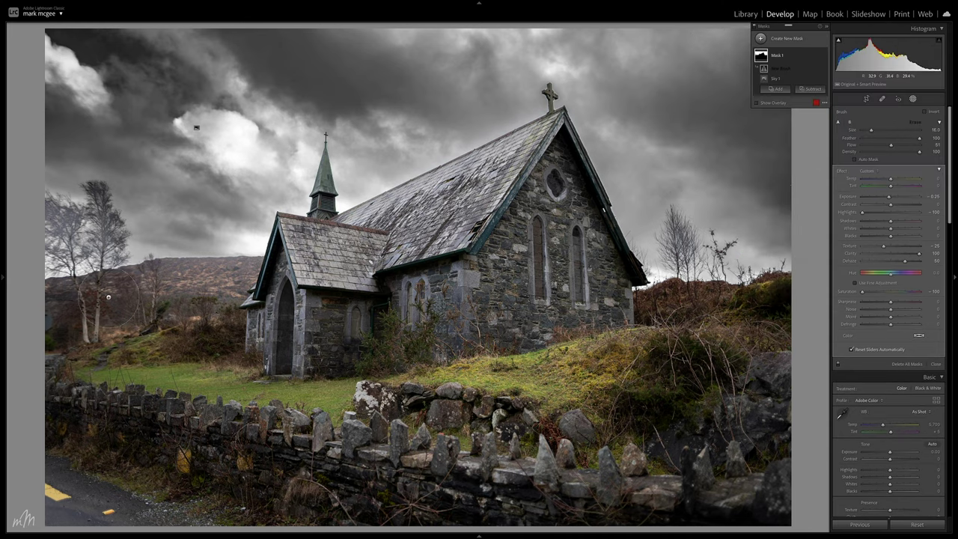
{"action": "key", "text": "bracketright"}
{"action": "mouse_move", "coordinate": [69, 292]}
{"action": "left_mouse_down"}
{"action": "mouse_move", "coordinate": [82, 239]}
{"action": "mouse_move", "coordinate": [64, 217]}
{"action": "left_mouse_up"}
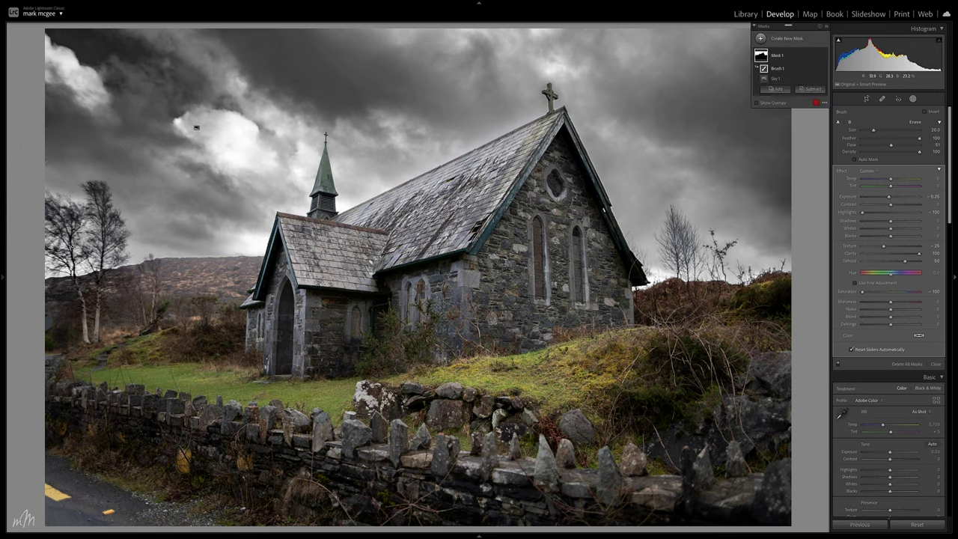
{"action": "key", "text": "bracketleft"}
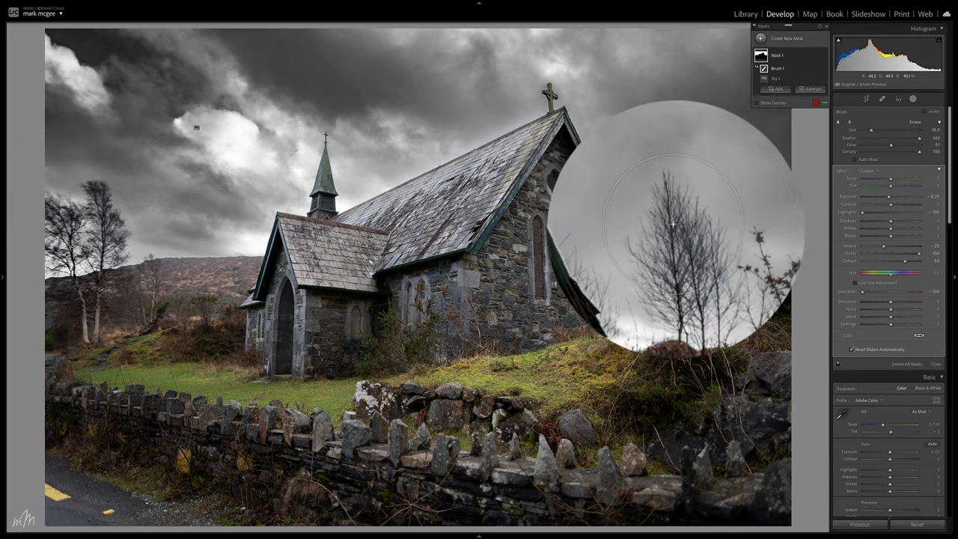
{"action": "double_click", "coordinate": [777, 56]}
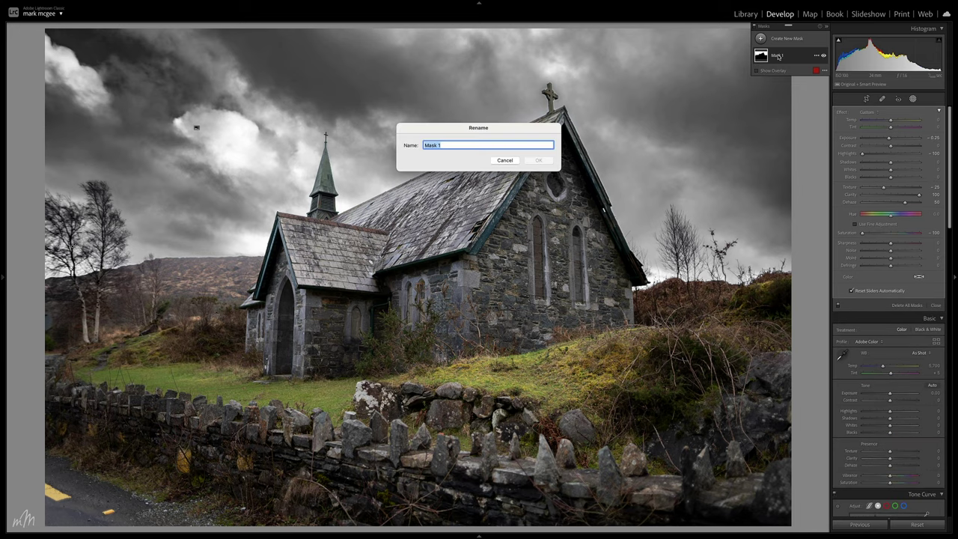
{"action": "type", "text": "Sky"}
Step: Confirm the name 'Sky' and add a Select Subject mask for the church
{"action": "left_click", "coordinate": [537, 160]}
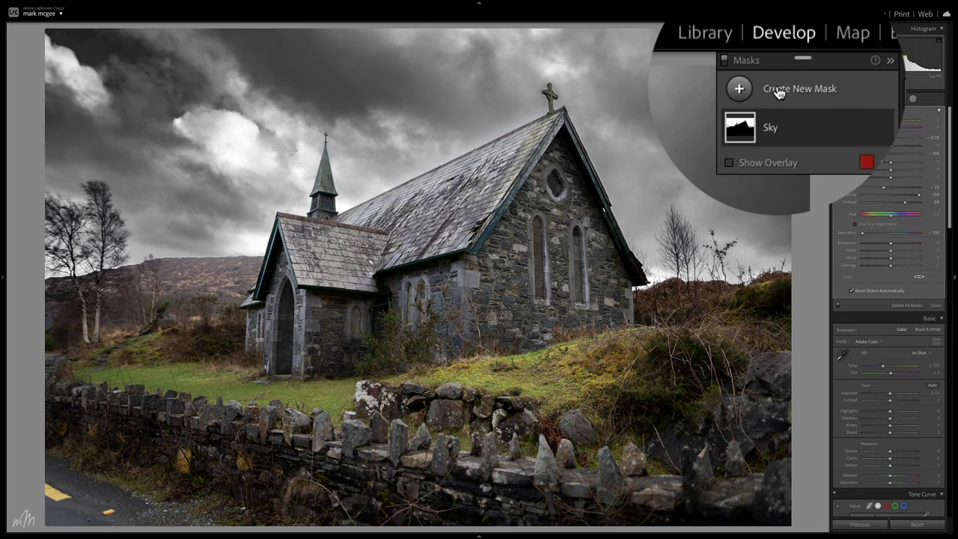
{"action": "left_click", "coordinate": [777, 38]}
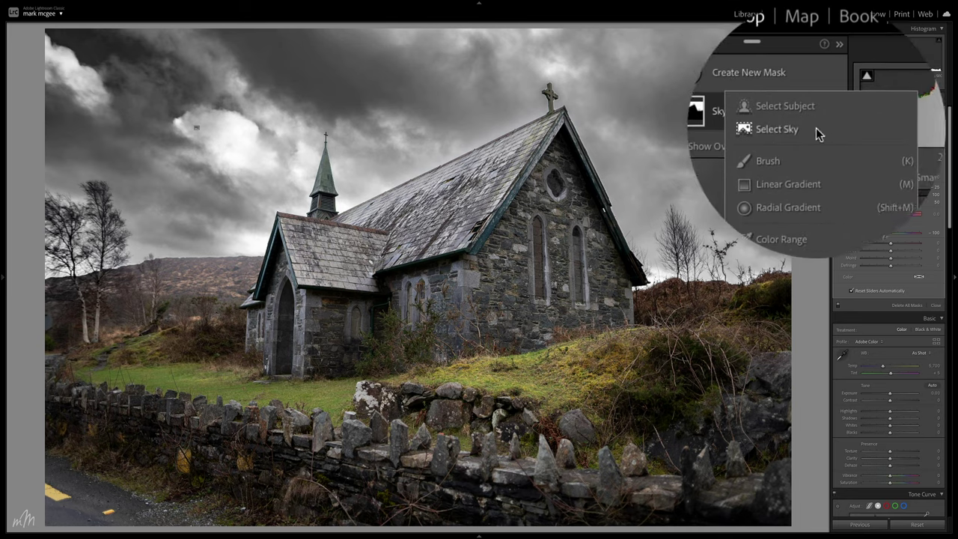
{"action": "left_click", "coordinate": [809, 55]}
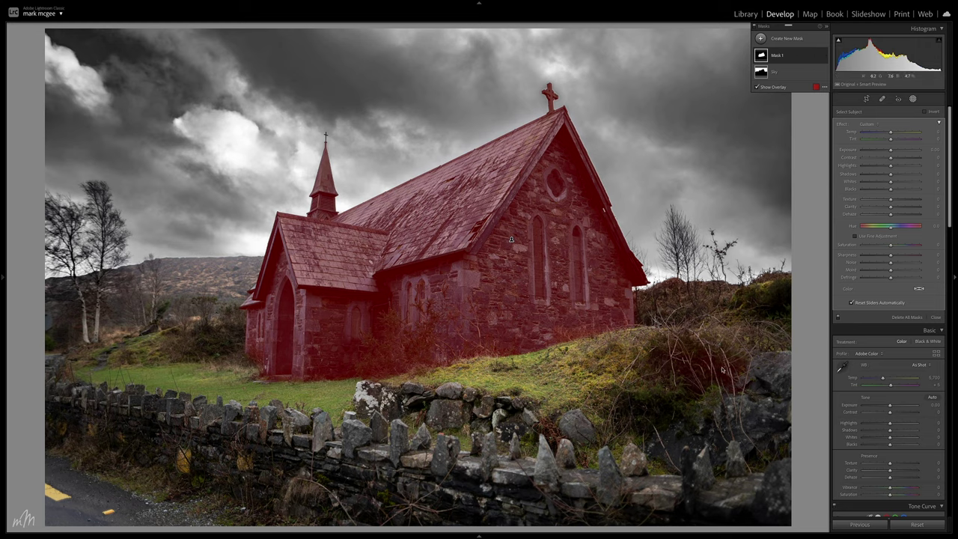
Step: Add a subtracting brush to the church subject mask
{"action": "left_click", "coordinate": [780, 57]}
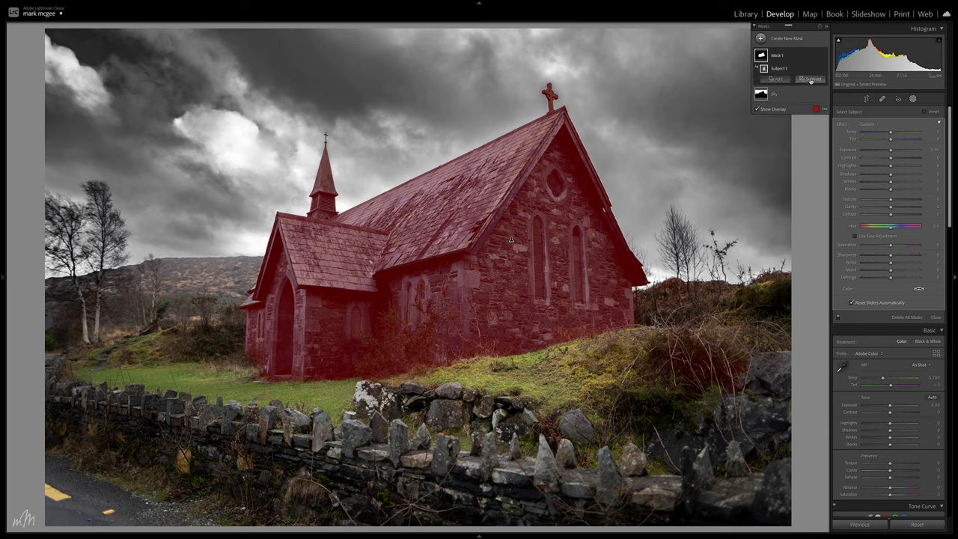
{"action": "left_click", "coordinate": [810, 81]}
{"action": "left_click", "coordinate": [808, 122]}
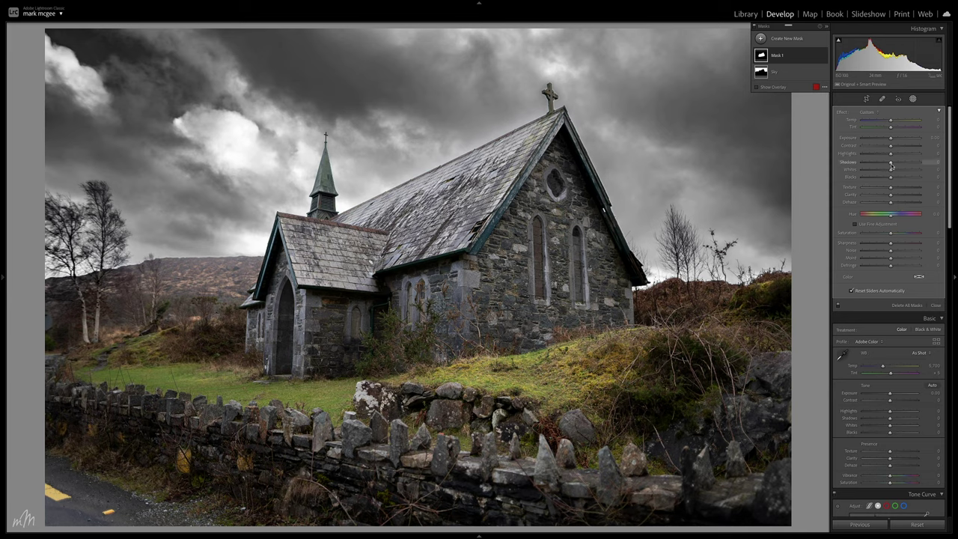
Step: Set the church mask to Whites −25, Clarity 15 and Texture about −30
{"action": "left_click_drag", "start_coordinate": [890, 169], "coordinate": [892, 193]}
{"action": "left_click_drag", "start_coordinate": [812, 194], "coordinate": [810, 187]}
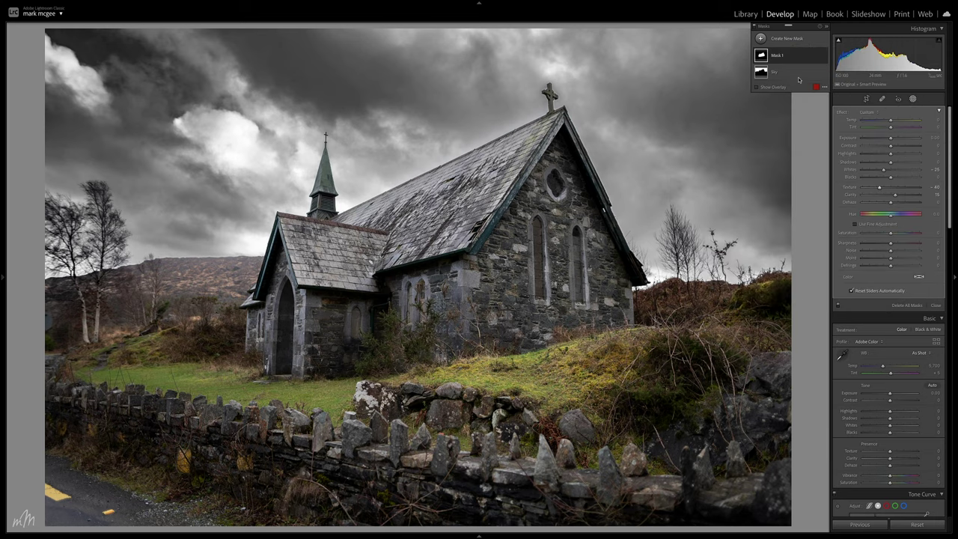
Step: Add a radial gradient mask over the sky with reduced clarity
{"action": "left_click", "coordinate": [782, 38]}
{"action": "left_click", "coordinate": [790, 94]}
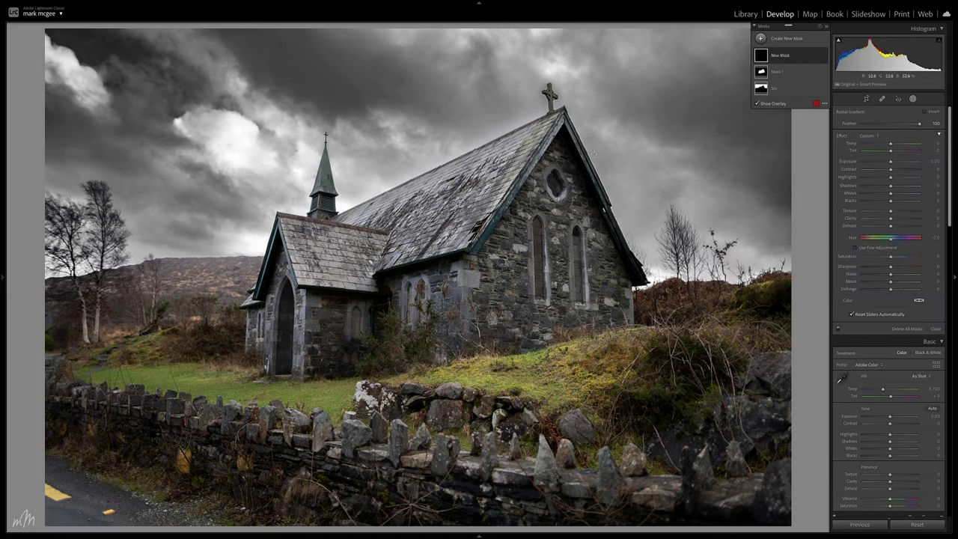
{"action": "left_click_drag", "start_coordinate": [205, 177], "coordinate": [351, 105]}
{"action": "mouse_move", "coordinate": [891, 218]}
{"action": "left_mouse_down"}
{"action": "mouse_move", "coordinate": [877, 218]}
{"action": "mouse_move", "coordinate": [885, 227]}
{"action": "left_mouse_up"}
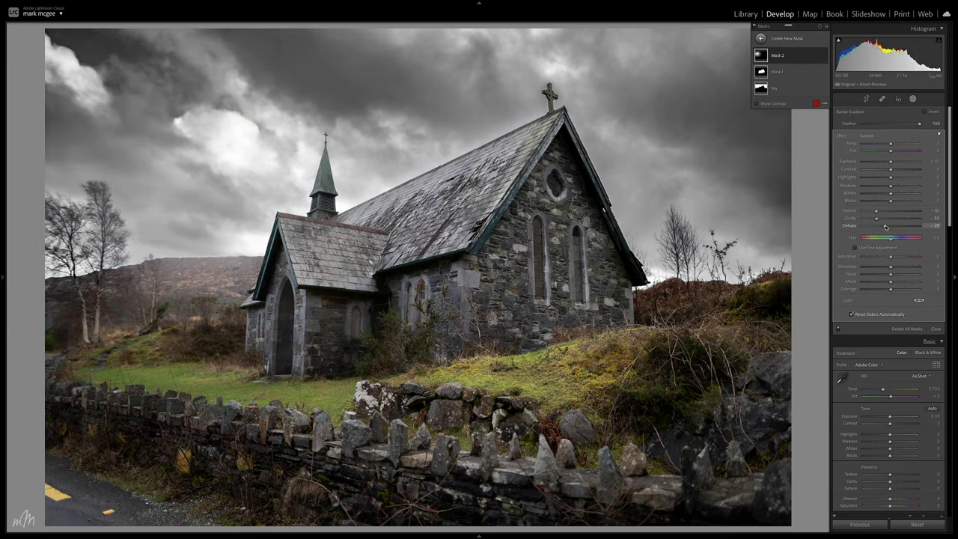
Step: Rename the masks 'BG Haze' and 'Church', then expand the Style: Cinematic presets
{"action": "double_click", "coordinate": [778, 55]}
{"action": "type", "text": "BG Haze"}
{"action": "key", "text": "Return"}
{"action": "double_click", "coordinate": [777, 94]}
{"action": "type", "text": "Chiurch"}
{"action": "key", "text": "Return"}
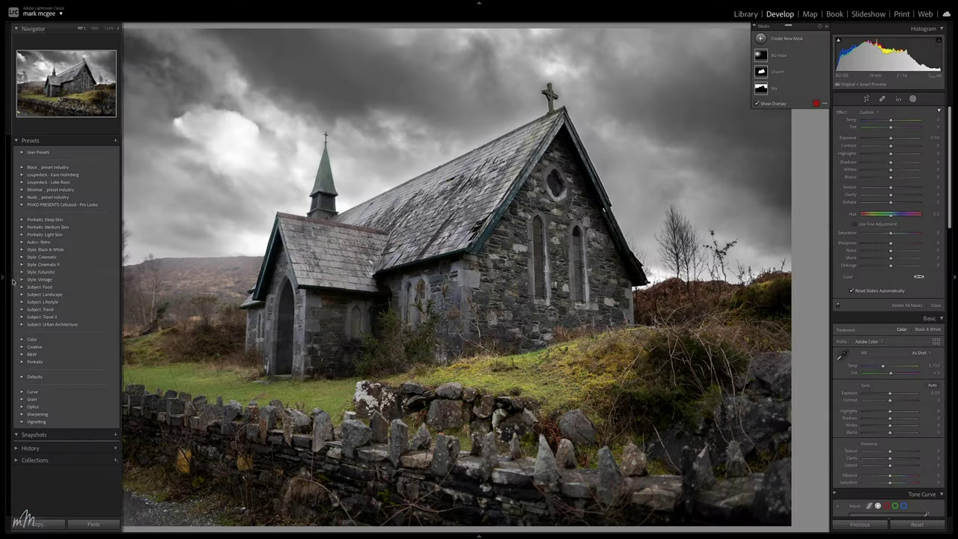
{"action": "left_click", "coordinate": [22, 257]}
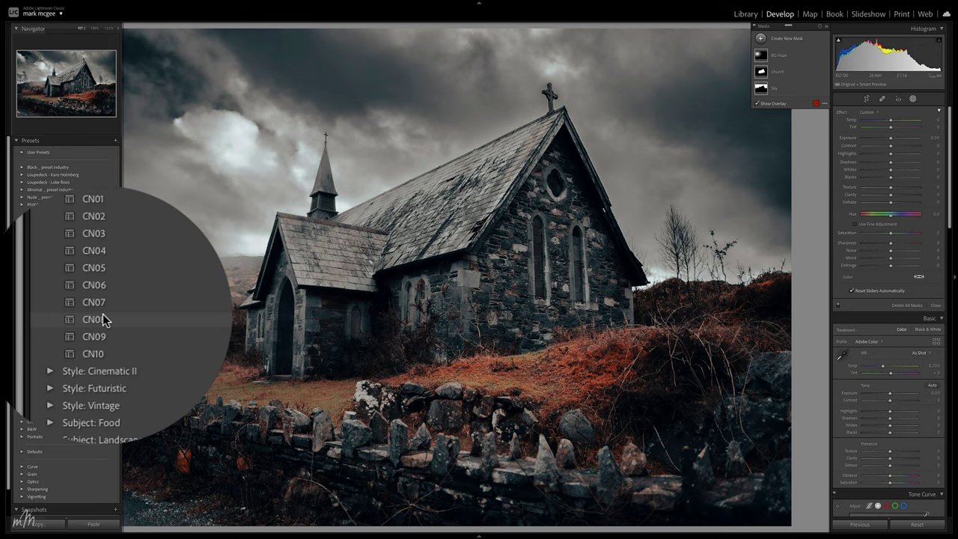
Step: Try Cinematic preset CN08, then apply Landscape preset LN07 and hide the left panel
{"action": "left_click", "coordinate": [102, 319]}
{"action": "left_click", "coordinate": [47, 257]}
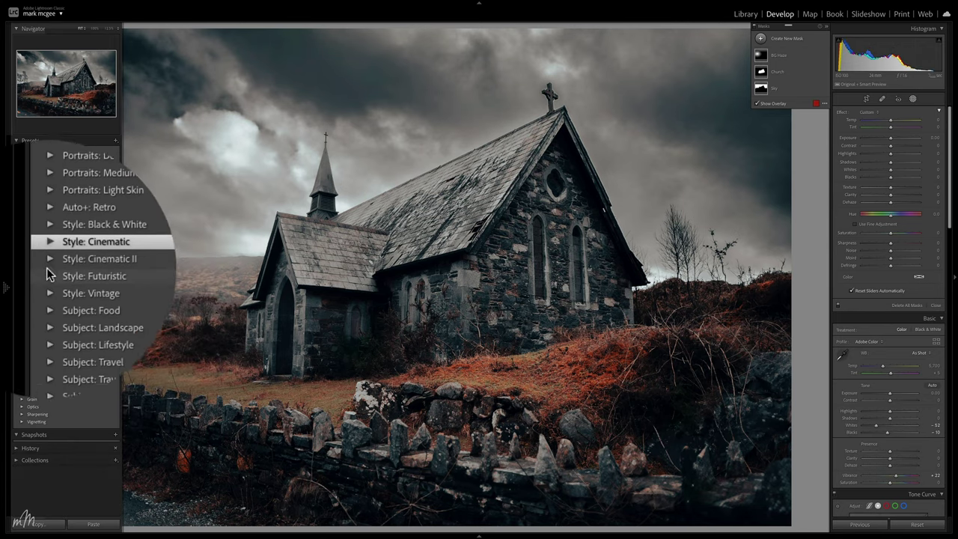
{"action": "left_click", "coordinate": [50, 292]}
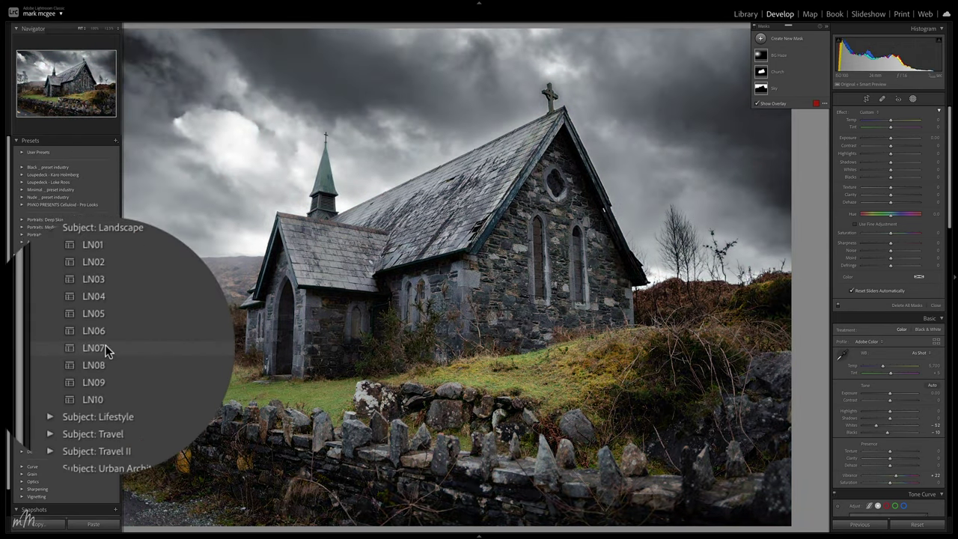
{"action": "left_click", "coordinate": [103, 350]}
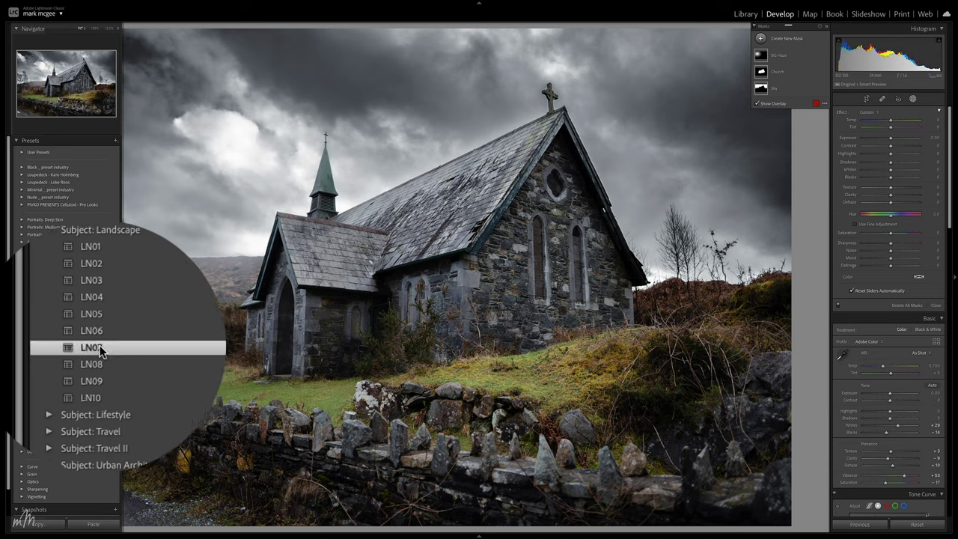
{"action": "key", "text": "F7"}
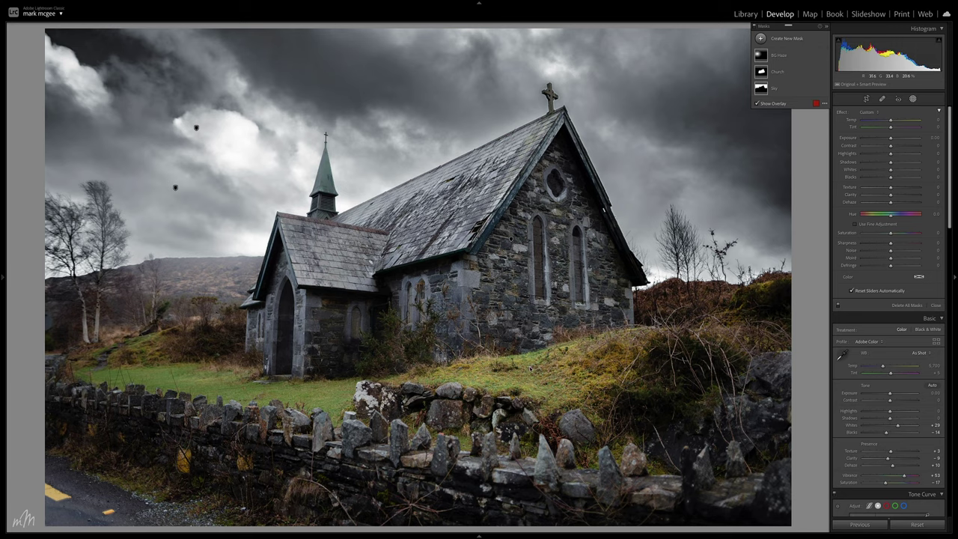
Step: In HSL, shift Green hue to −100 and Yellow to −53, adjusting saturation and luminance
{"action": "key", "text": "d"}
{"action": "key", "text": "ctrl+3"}
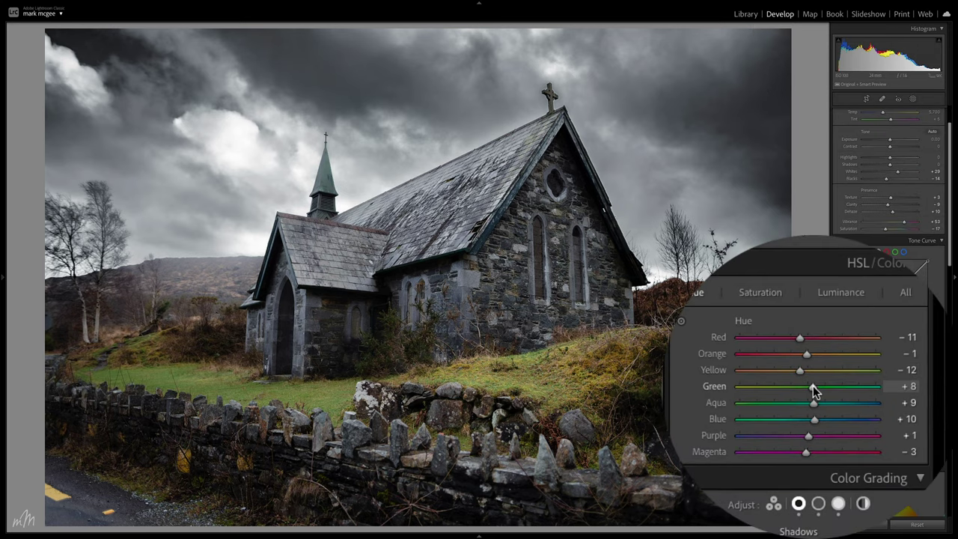
{"action": "left_click_drag", "start_coordinate": [805, 389], "coordinate": [808, 391]}
{"action": "key", "text": "ctrl+alt+4"}
{"action": "key", "text": "ctrl+alt+5"}
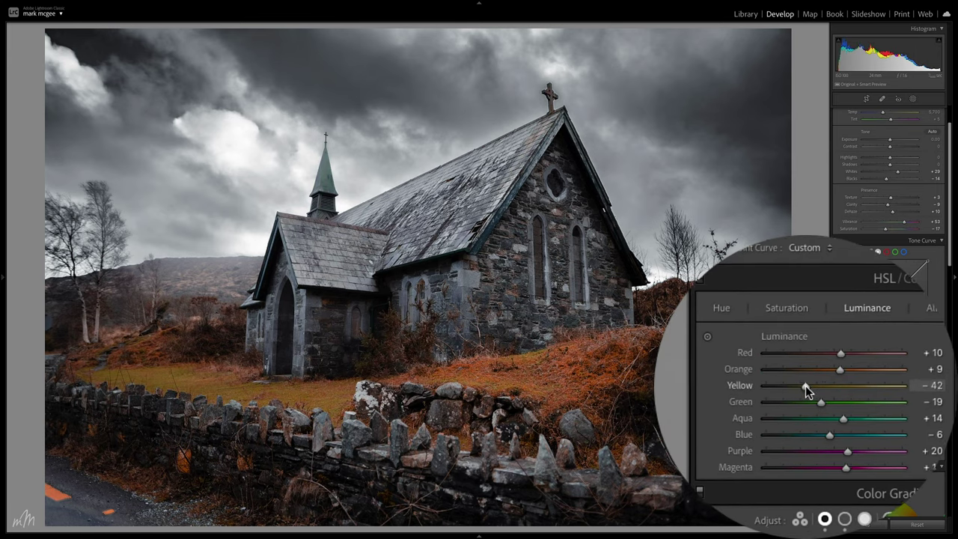
Step: Return to Masking and start a new Color Range mask
{"action": "key", "text": "shift+w"}
{"action": "left_click", "coordinate": [779, 79]}
{"action": "left_click", "coordinate": [806, 129]}
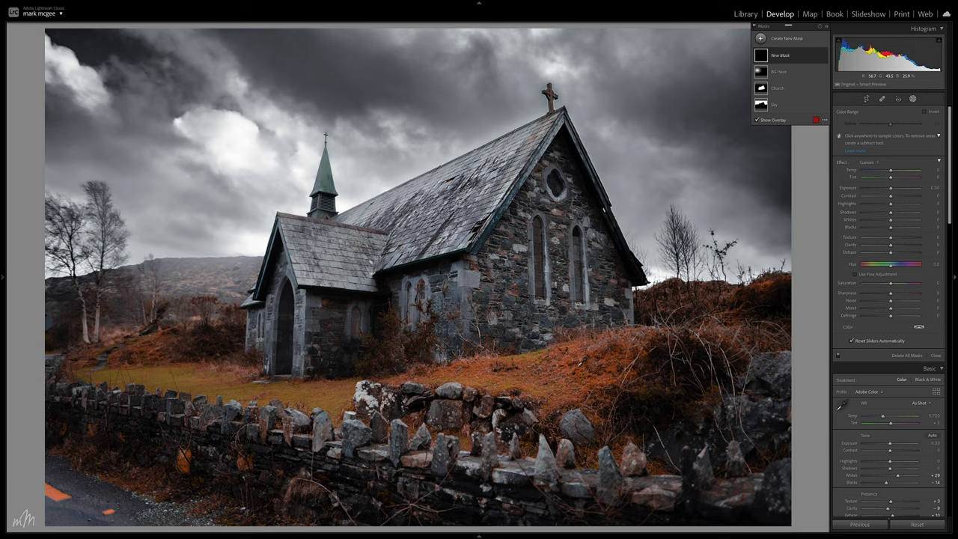
Step: Sample the orange grass at Refine ~20 and set Blacks −29, Dehaze 73, Saturation 24
{"action": "left_click", "coordinate": [578, 365]}
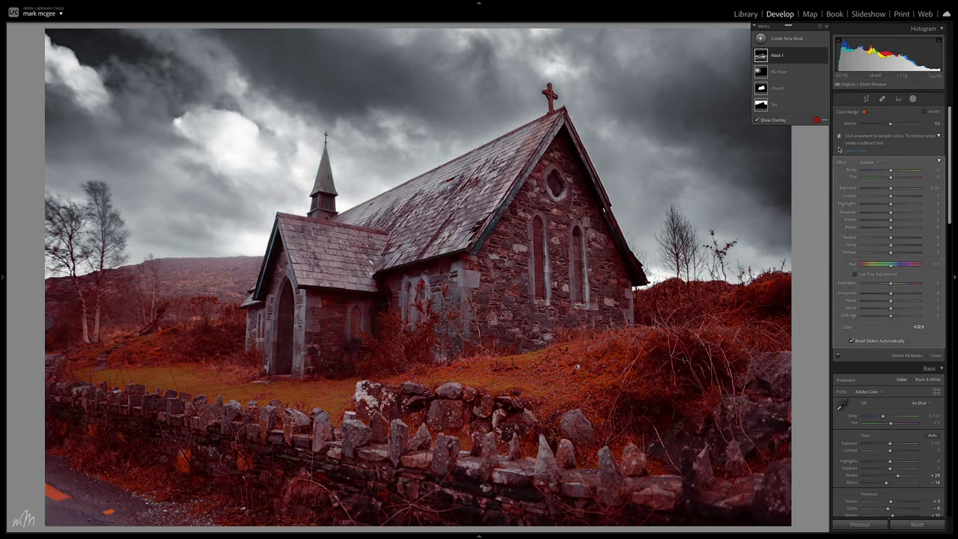
{"action": "left_click_drag", "start_coordinate": [889, 132], "coordinate": [868, 138]}
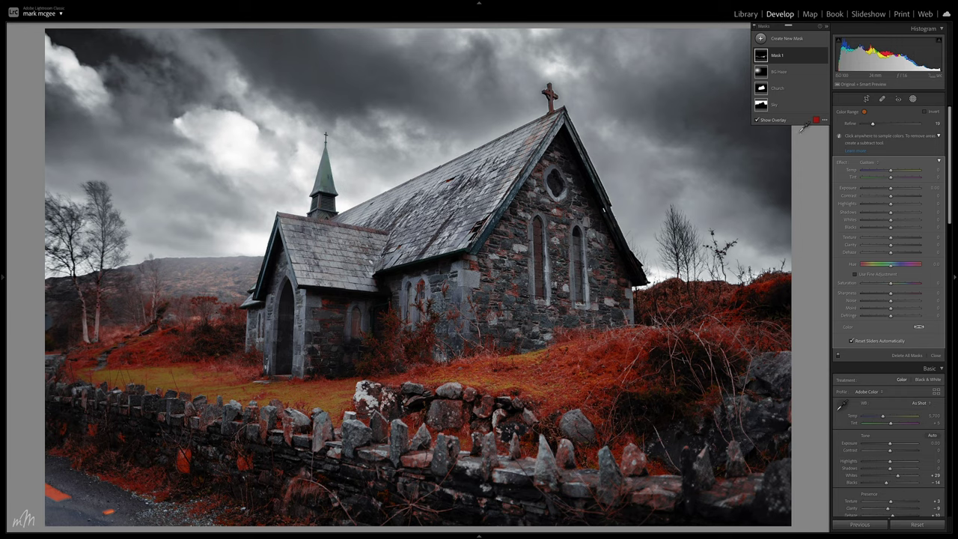
{"action": "left_click", "coordinate": [756, 121]}
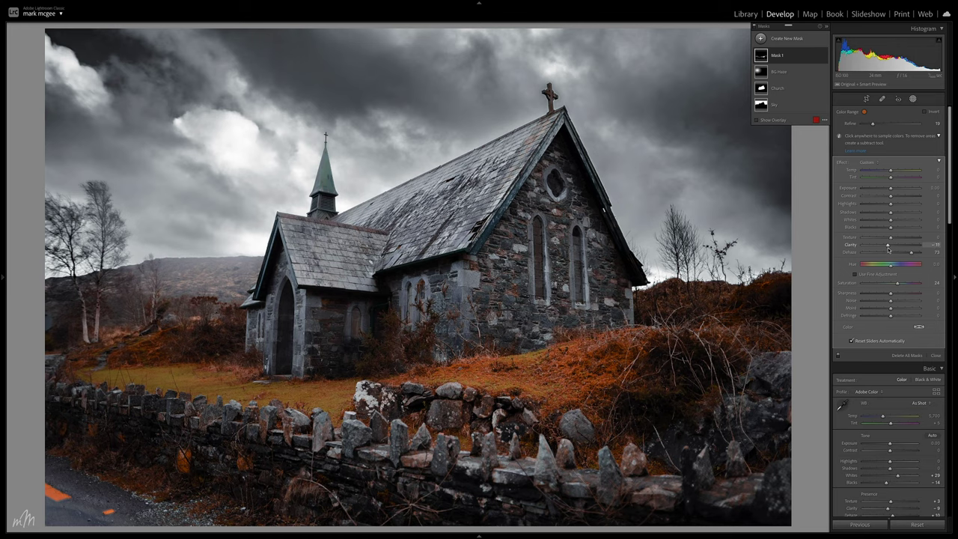
{"action": "left_click_drag", "start_coordinate": [891, 234], "coordinate": [888, 236]}
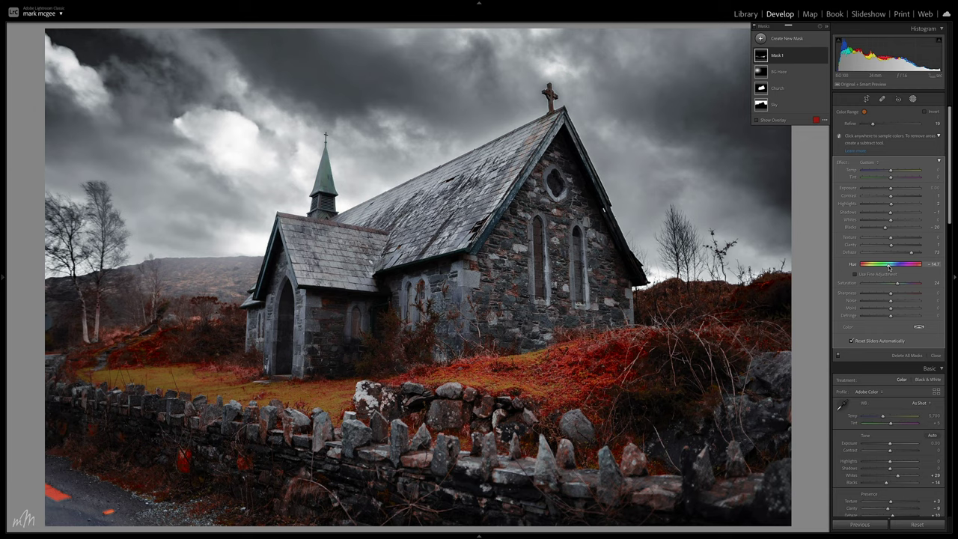
Step: Draw a linear gradient mask across the church photo's bottom-left
{"action": "left_click", "coordinate": [760, 38]}
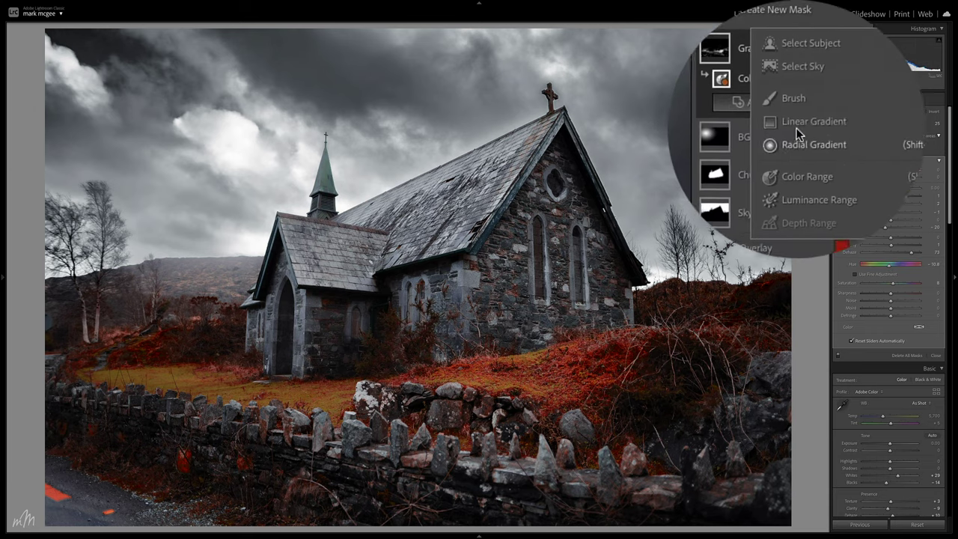
{"action": "left_click", "coordinate": [778, 88]}
{"action": "left_click_drag", "start_coordinate": [73, 509], "coordinate": [90, 395]}
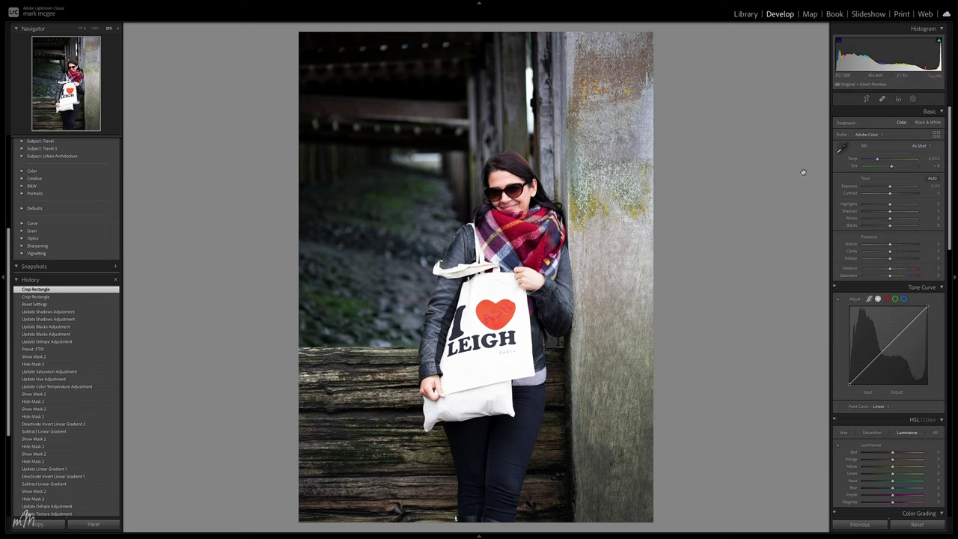
Step: Mask the woman with Select Subject, then set Clarity 30 and Shadows 10
{"action": "left_click", "coordinate": [912, 98]}
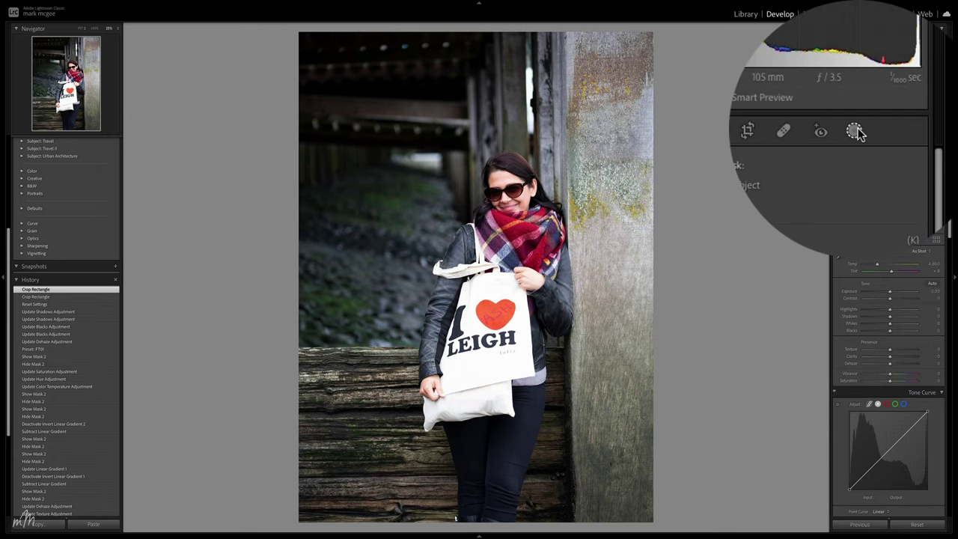
{"action": "left_click", "coordinate": [862, 122]}
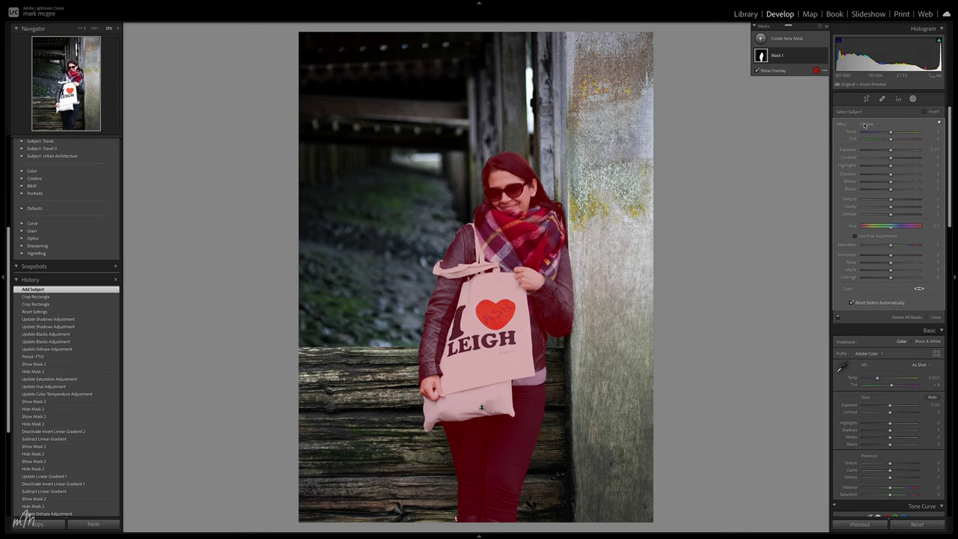
{"action": "left_click", "coordinate": [537, 288]}
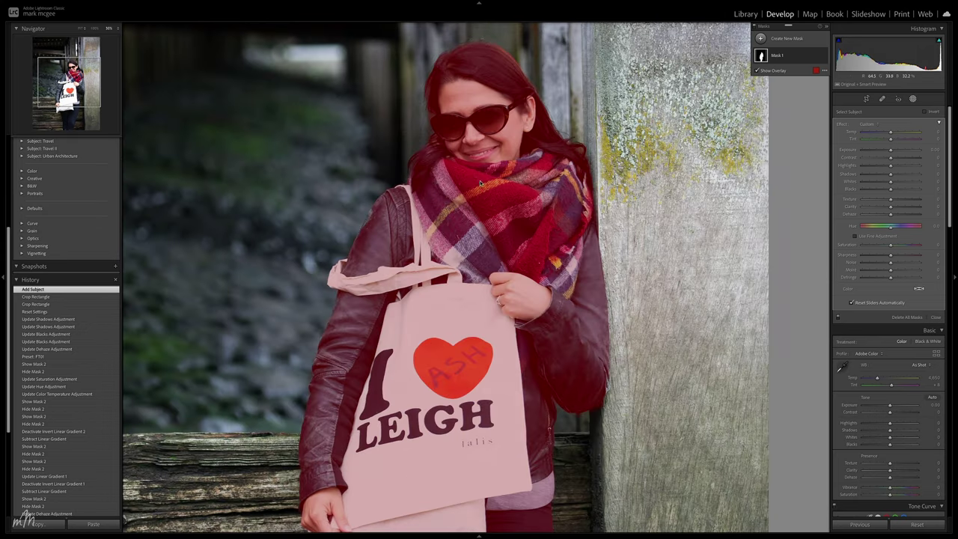
{"action": "left_click", "coordinate": [480, 181]}
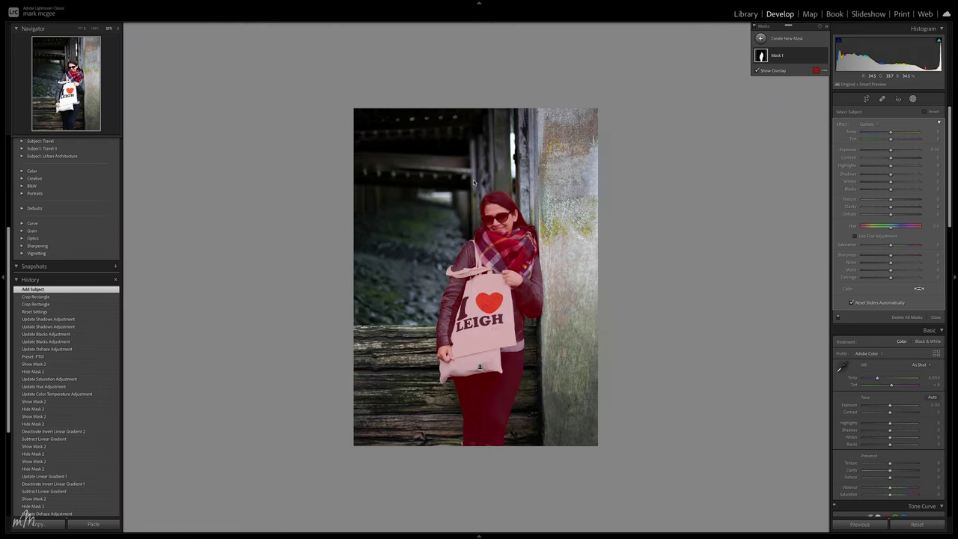
{"action": "key", "text": "o"}
{"action": "left_click_drag", "start_coordinate": [891, 207], "coordinate": [898, 207]}
{"action": "left_click_drag", "start_coordinate": [890, 174], "coordinate": [893, 173]}
Step: Add a second Select Subject mask and invert it to cover the background
{"action": "left_click", "coordinate": [776, 40]}
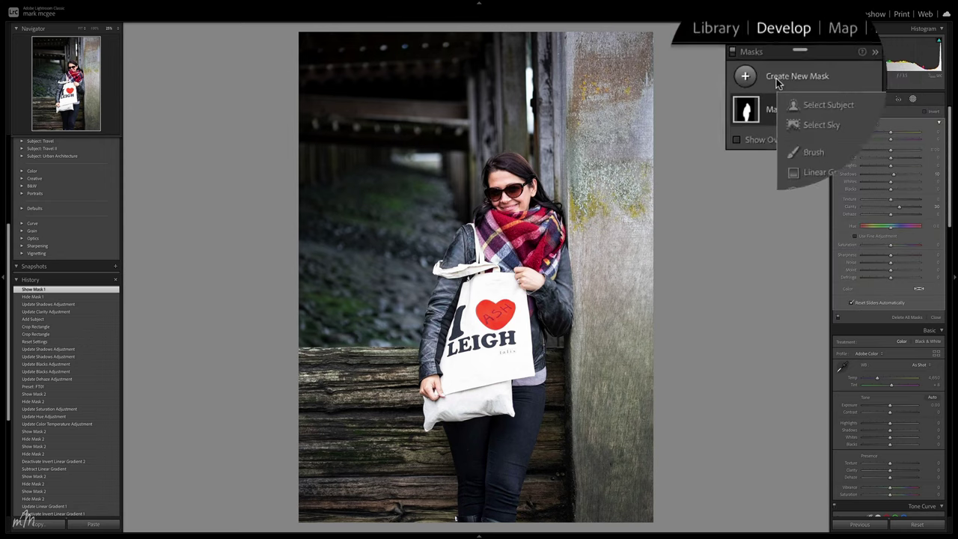
{"action": "left_click", "coordinate": [809, 56]}
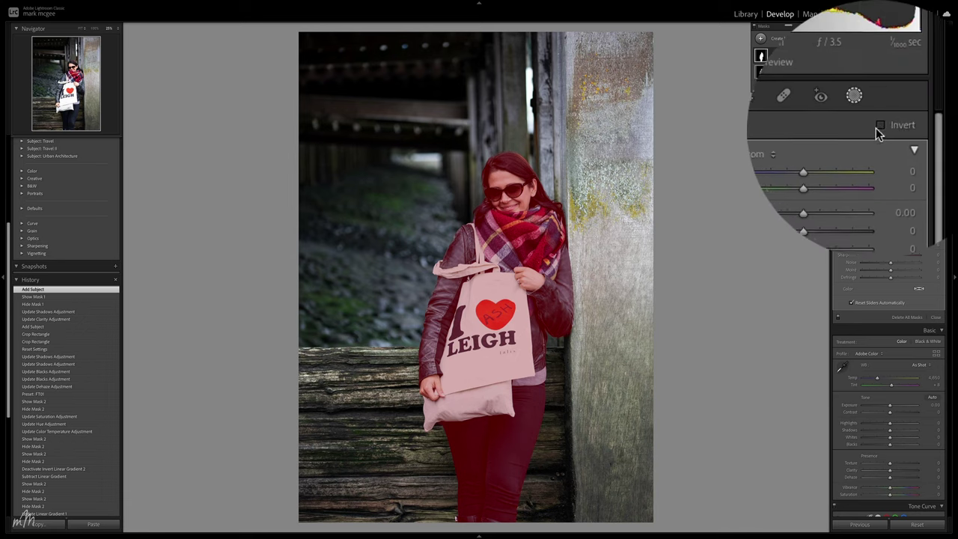
{"action": "left_click", "coordinate": [925, 112]}
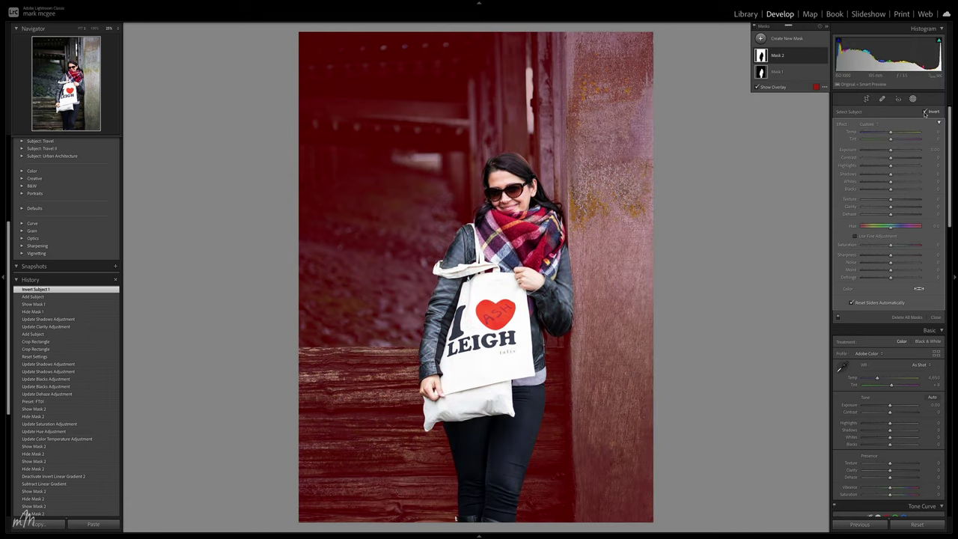
Step: Lower the inverted background mask's Clarity to -31 and Texture to -17
{"action": "left_click_drag", "start_coordinate": [890, 206], "coordinate": [884, 205]}
{"action": "left_click_drag", "start_coordinate": [814, 205], "coordinate": [813, 217]}
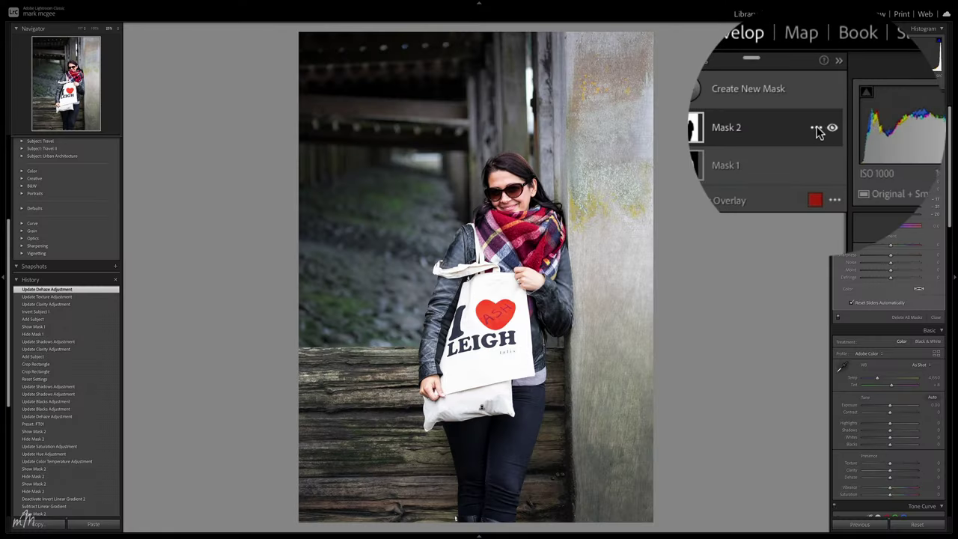
Step: Intersect Mask 2 with non-inverted linear gradients to exclude the pillar from the background
{"action": "left_click", "coordinate": [817, 131]}
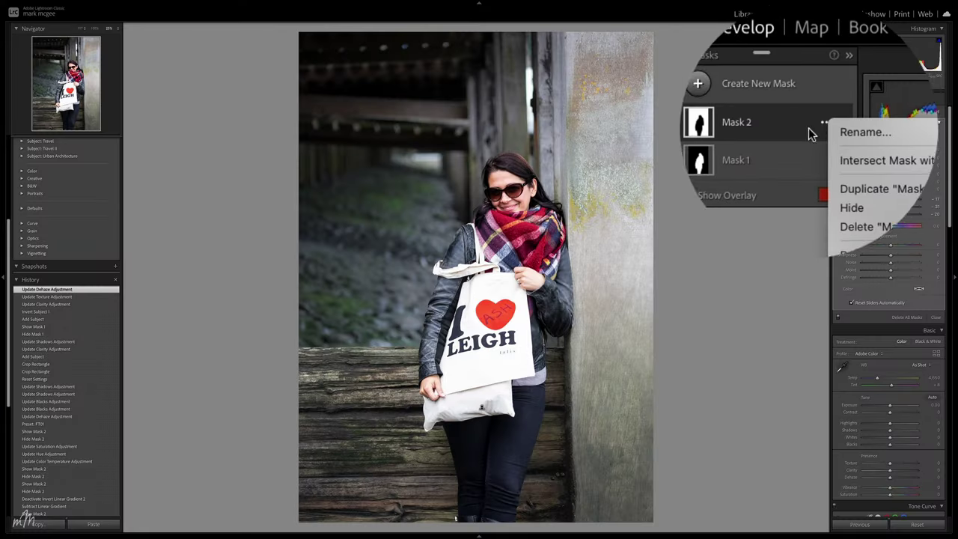
{"action": "mouse_move", "coordinate": [829, 133]}
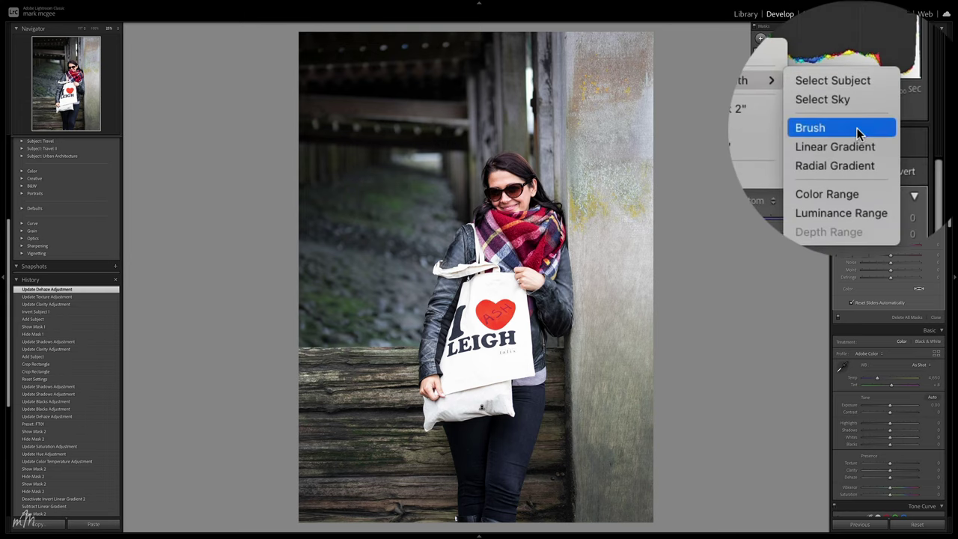
{"action": "left_click", "coordinate": [859, 131]}
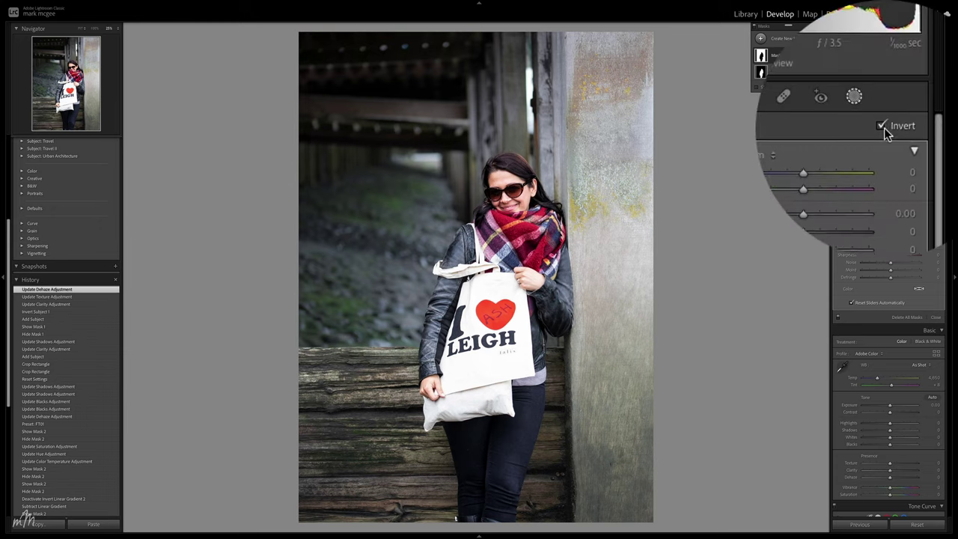
{"action": "left_click", "coordinate": [925, 111]}
{"action": "mouse_move", "coordinate": [555, 419]}
{"action": "left_mouse_down"}
{"action": "mouse_move", "coordinate": [643, 419]}
{"action": "mouse_move", "coordinate": [566, 419]}
{"action": "left_mouse_up"}
{"action": "left_click_drag", "start_coordinate": [555, 153], "coordinate": [550, 158]}
{"action": "left_click", "coordinate": [822, 57]}
{"action": "left_click", "coordinate": [823, 57]}
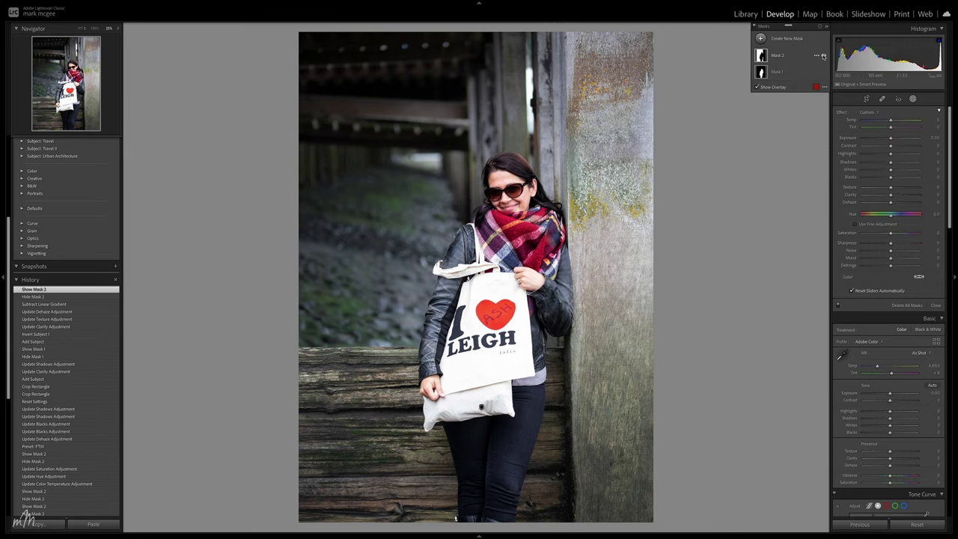
{"action": "left_click", "coordinate": [816, 56]}
{"action": "key", "text": "Escape"}
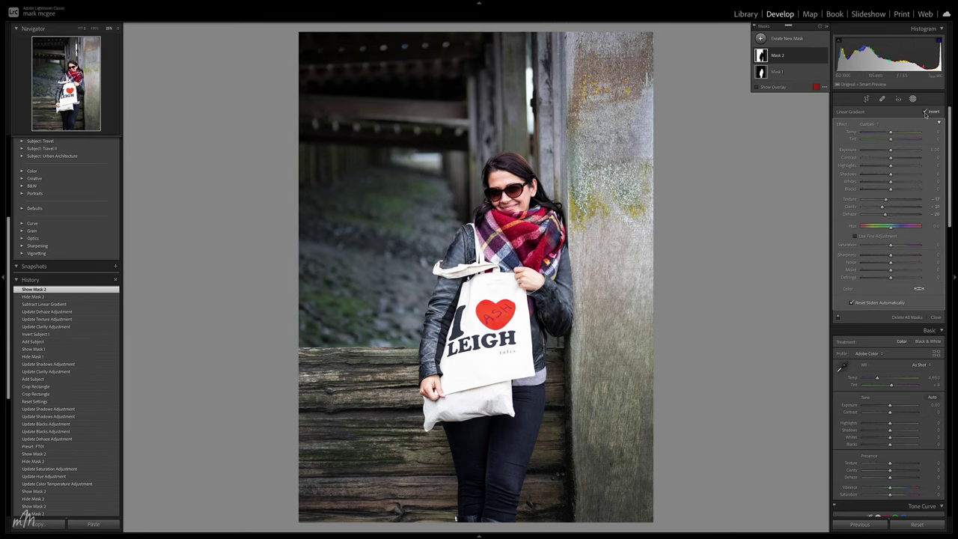
{"action": "left_click_drag", "start_coordinate": [408, 360], "coordinate": [408, 346]}
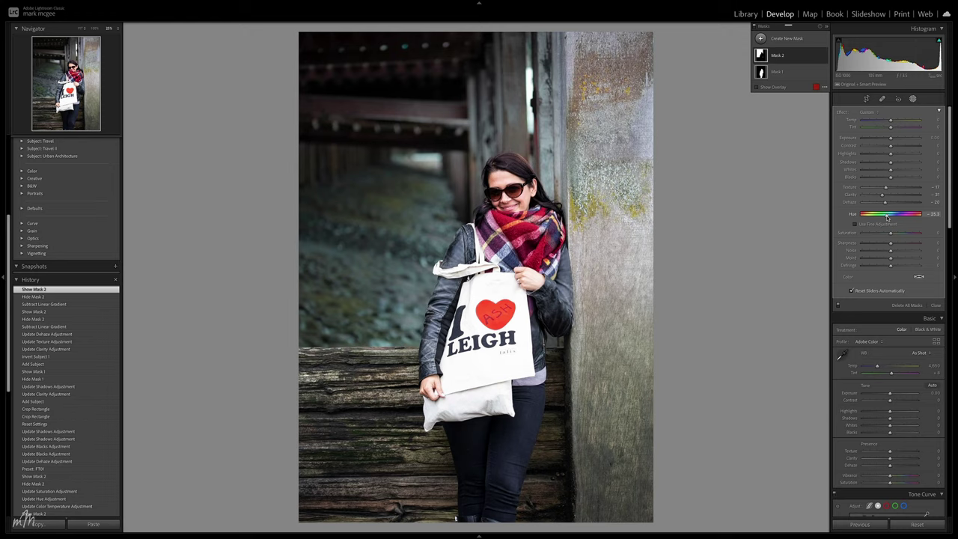
Step: Tint the background mask teal with Hue 20.3 and Saturation -50
{"action": "left_click_drag", "start_coordinate": [886, 217], "coordinate": [886, 217]}
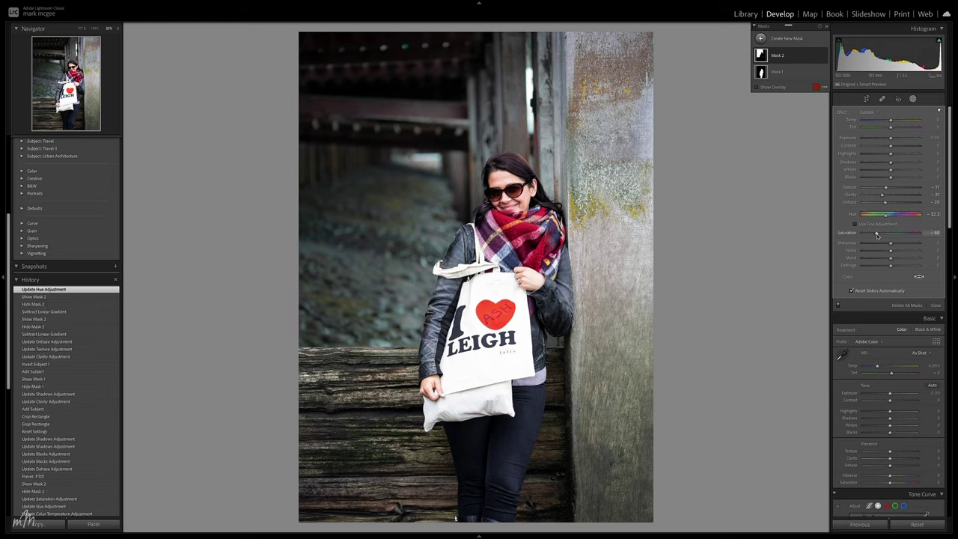
{"action": "left_click_drag", "start_coordinate": [877, 235], "coordinate": [877, 235]}
{"action": "scroll", "coordinate": [21, 278], "scroll_direction": "up", "scroll_amount": 5}
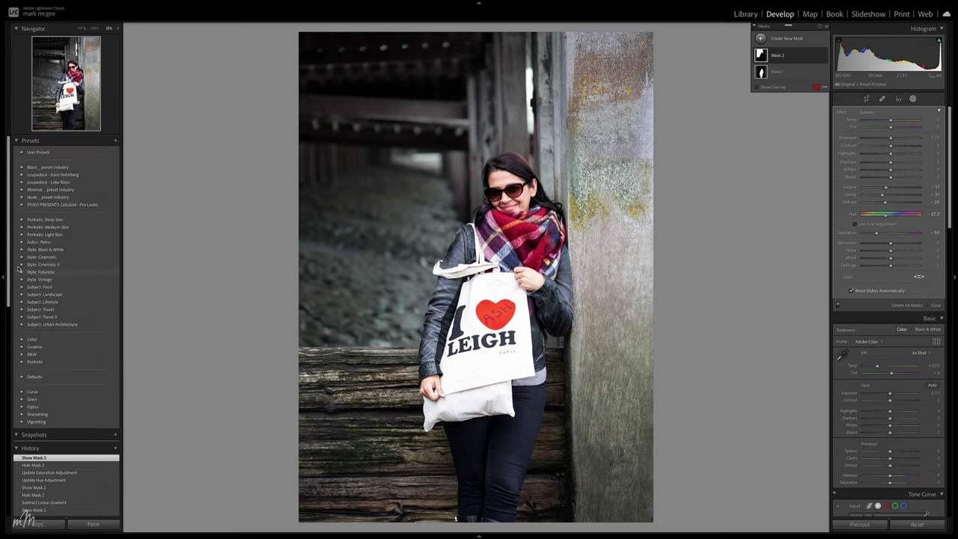
Step: Apply the Style: Futuristic FT01 preset, slightly lower Mask 2's Dehaze, then select Mask 1
{"action": "left_click", "coordinate": [20, 272]}
{"action": "left_click", "coordinate": [47, 280]}
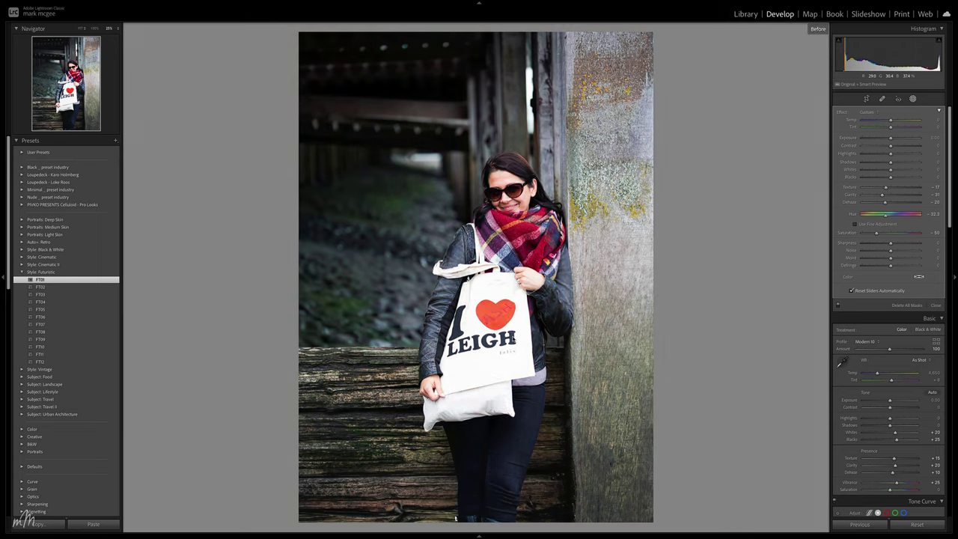
{"action": "left_click", "coordinate": [790, 59]}
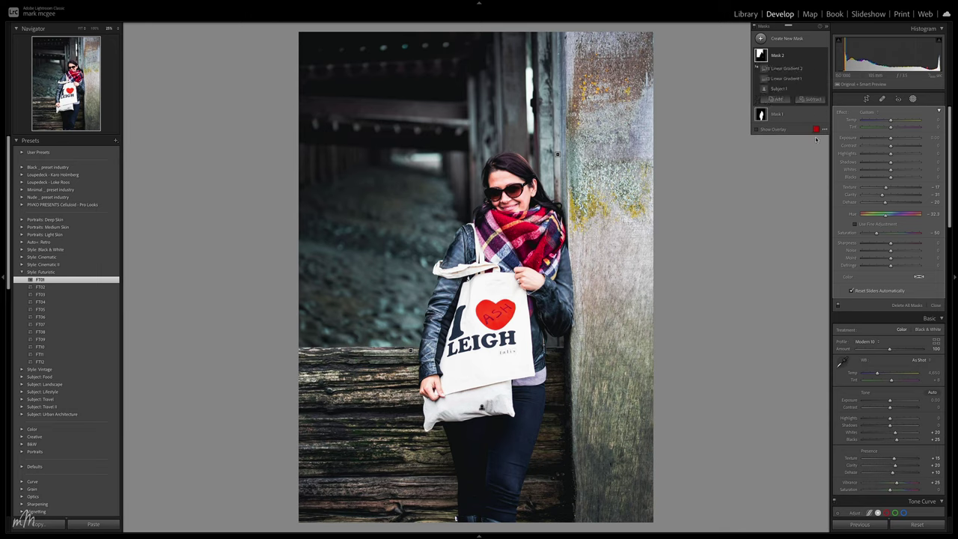
{"action": "left_click_drag", "start_coordinate": [885, 204], "coordinate": [882, 205]}
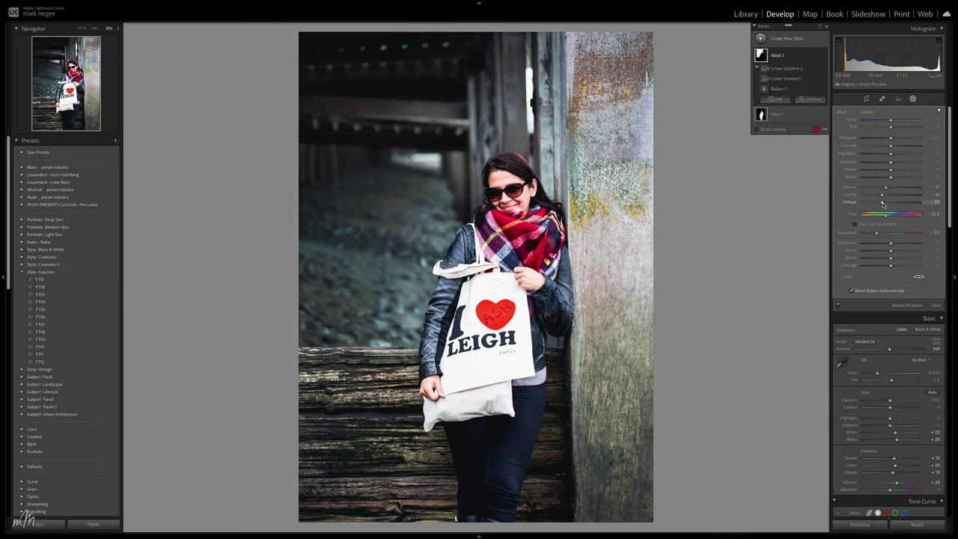
{"action": "left_click", "coordinate": [768, 113]}
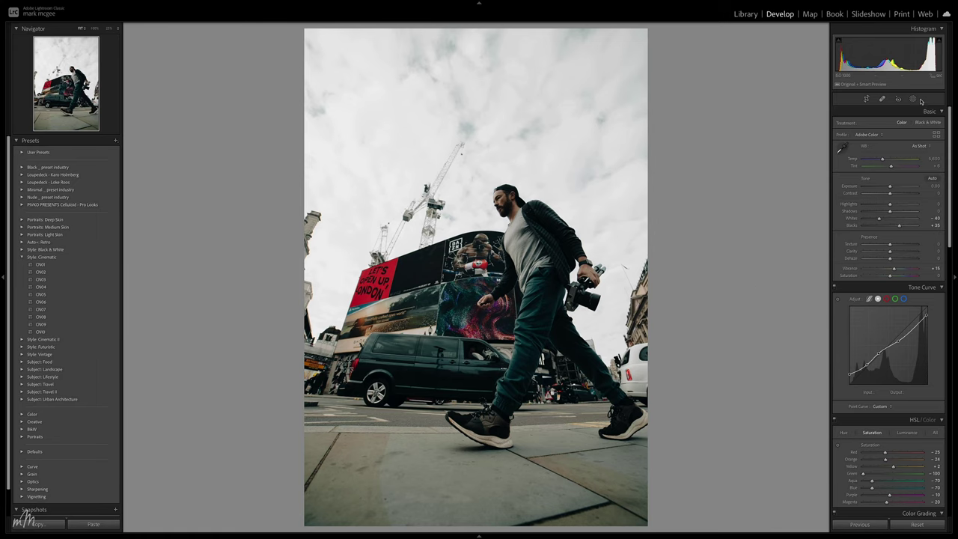
Step: Toggle the street photo's BG, Sky, Mask 1, 2 and 3 visibility to compare effects
{"action": "left_click", "coordinate": [914, 100]}
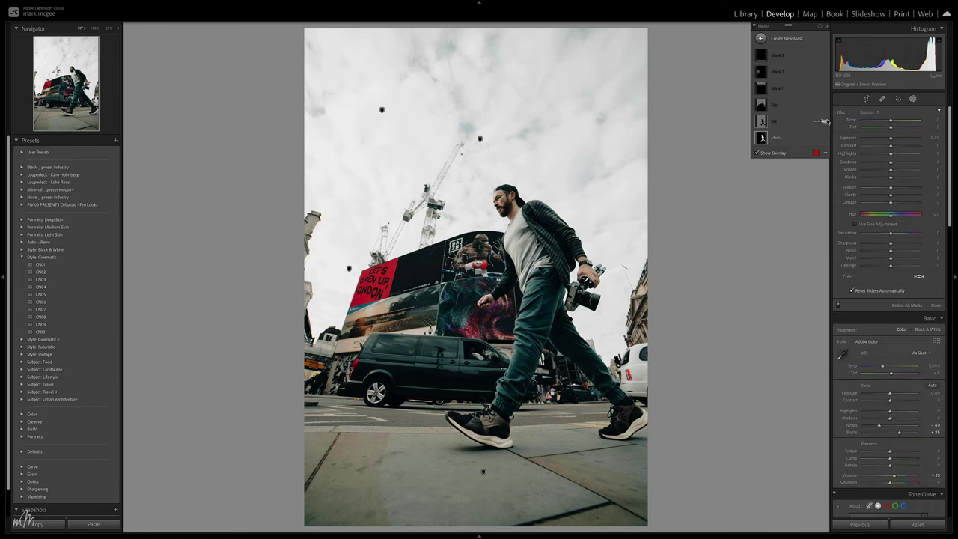
{"action": "left_click", "coordinate": [823, 122]}
{"action": "left_click", "coordinate": [823, 105]}
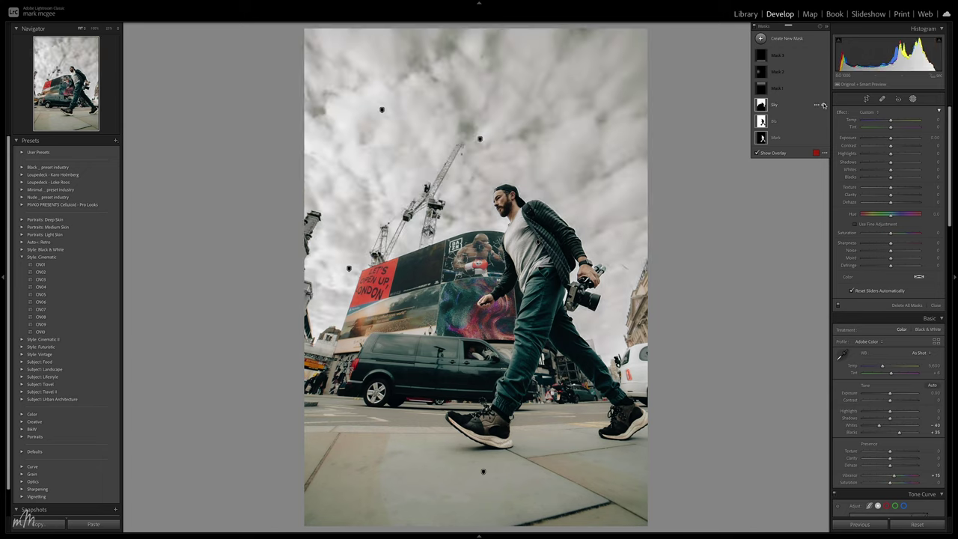
{"action": "left_click", "coordinate": [823, 89]}
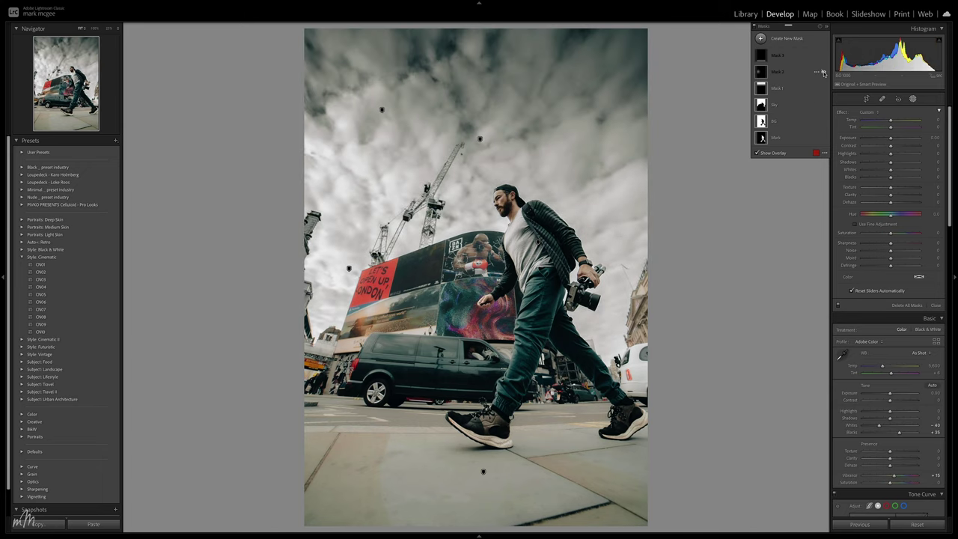
{"action": "left_click", "coordinate": [823, 72]}
{"action": "left_click", "coordinate": [823, 56]}
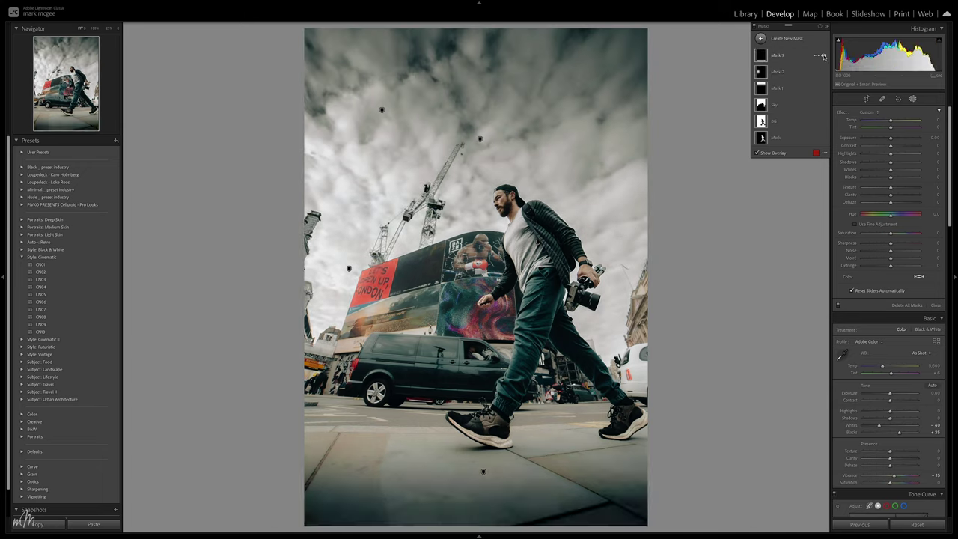
Step: Raise Whites on the walking man's mask, then select the Sky mask
{"action": "left_click", "coordinate": [775, 138]}
{"action": "left_click_drag", "start_coordinate": [891, 172], "coordinate": [902, 174]}
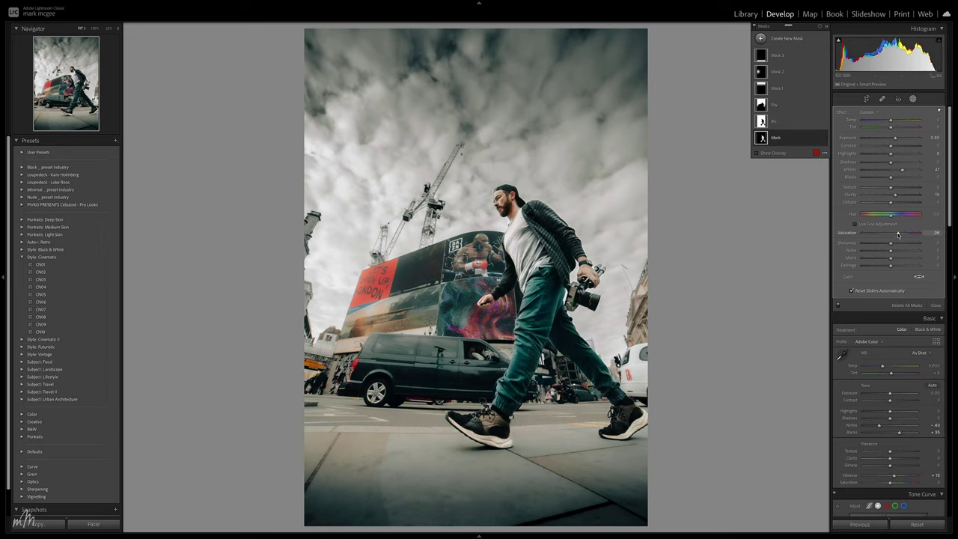
{"action": "left_click", "coordinate": [786, 107]}
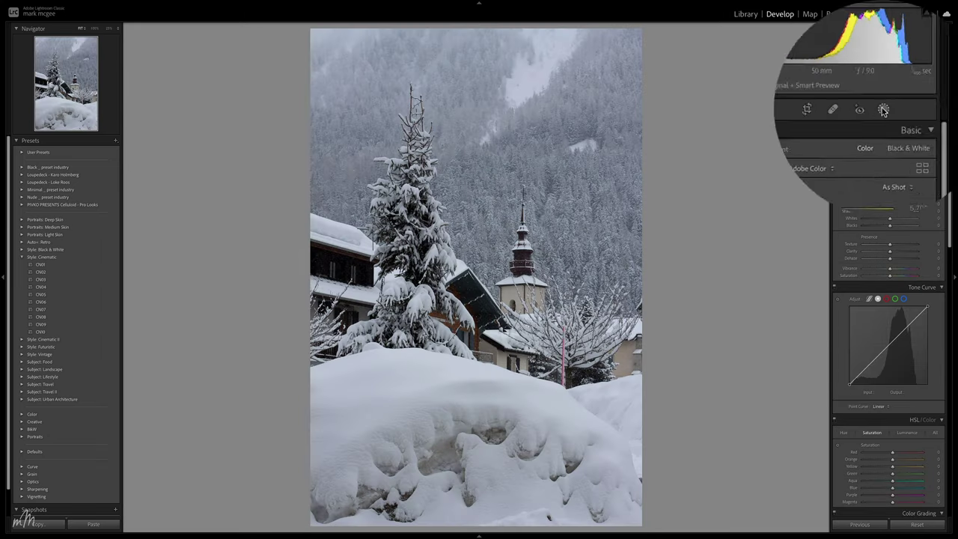
Step: Add a Luminance Range mask sampled from the snow, narrowed to bright tones via the luminance map
{"action": "left_click", "coordinate": [912, 98]}
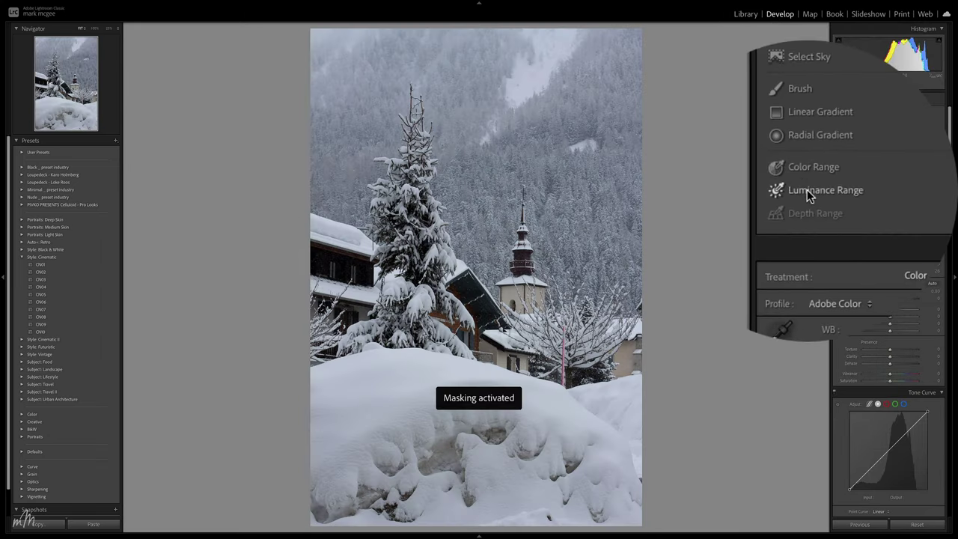
{"action": "left_click", "coordinate": [807, 190]}
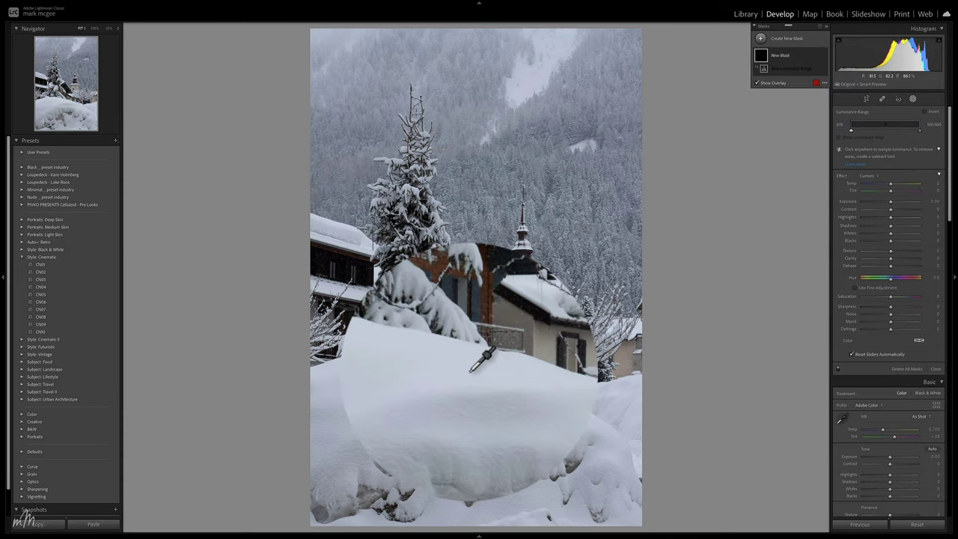
{"action": "left_click", "coordinate": [472, 366]}
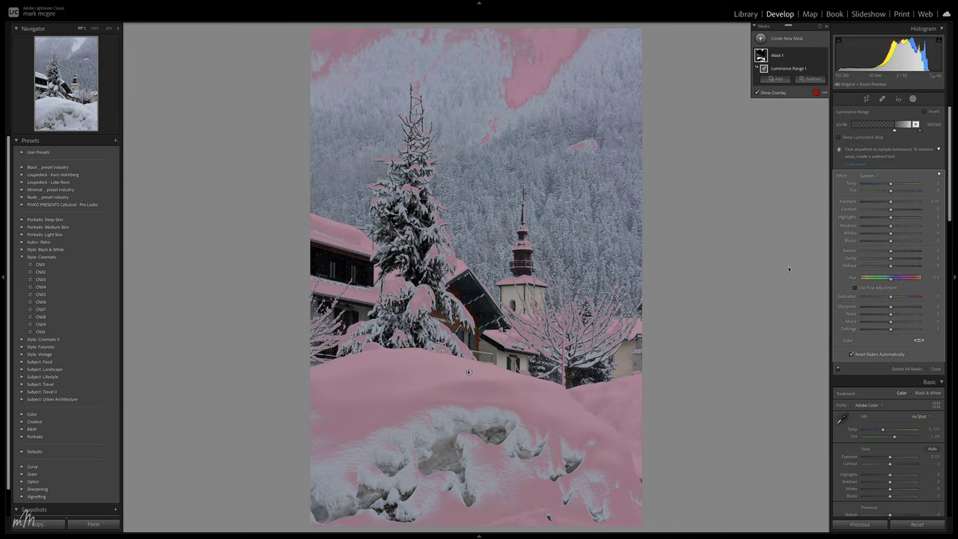
{"action": "left_click", "coordinate": [839, 138]}
{"action": "mouse_move", "coordinate": [829, 133]}
{"action": "left_mouse_down"}
{"action": "mouse_move", "coordinate": [746, 142]}
{"action": "mouse_move", "coordinate": [829, 142]}
{"action": "left_mouse_up"}
{"action": "left_click_drag", "start_coordinate": [829, 231], "coordinate": [835, 231]}
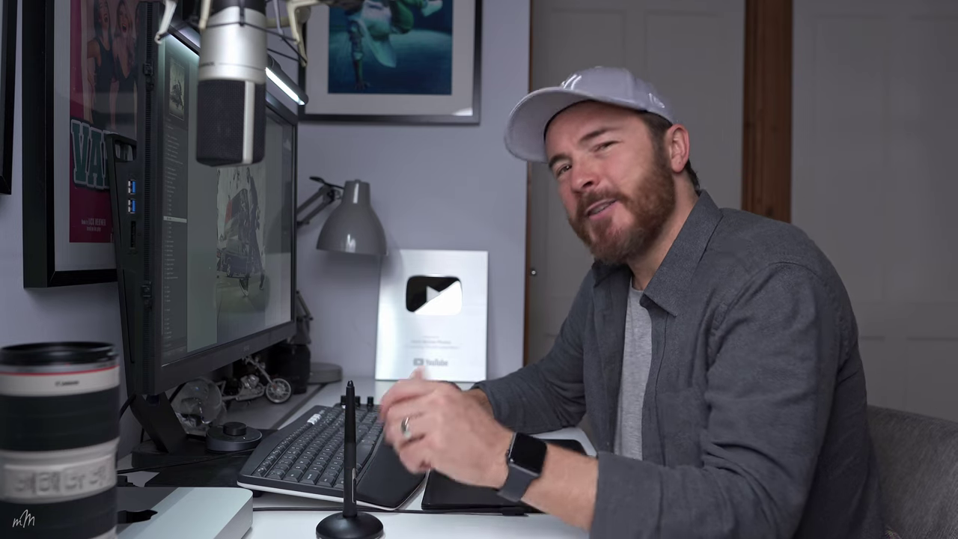